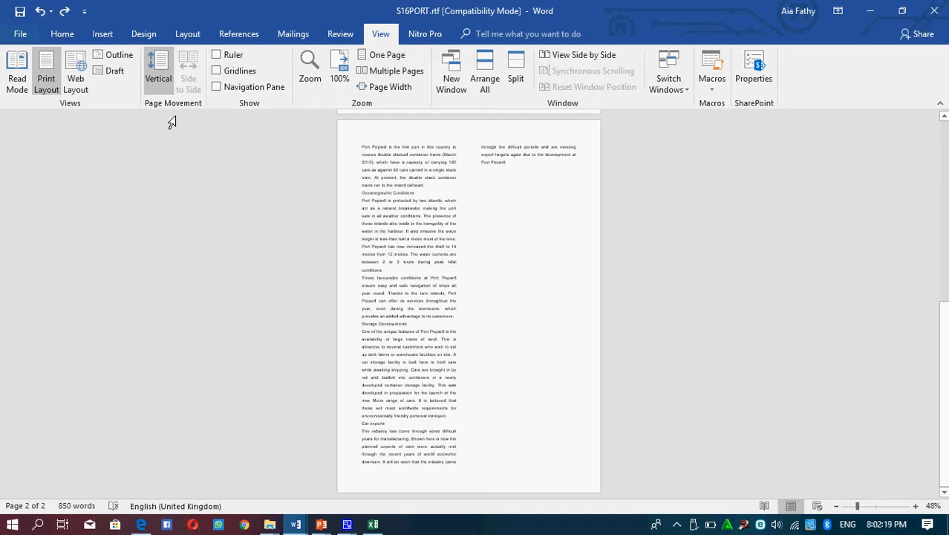
Step: Insert a Blank (Three Columns) header in the document
left_click(101, 36)
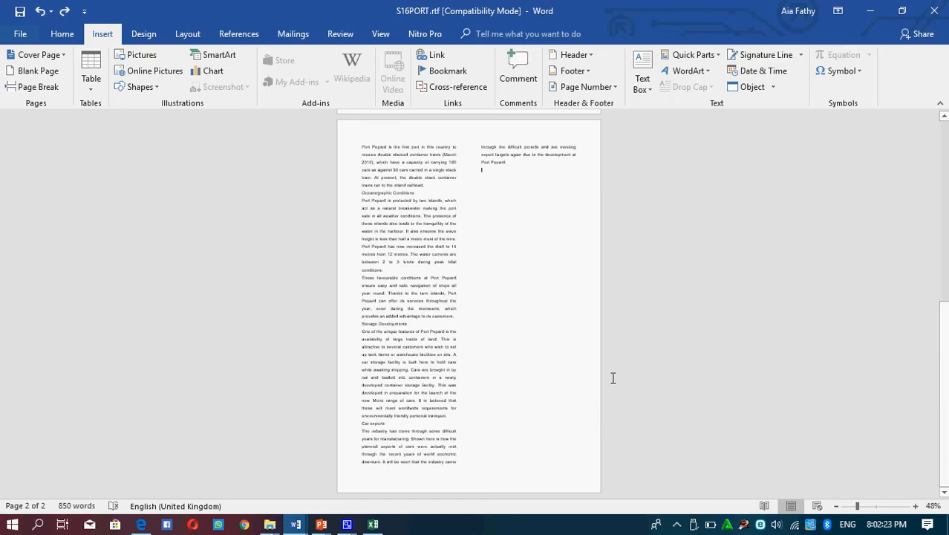
left_click(583, 59)
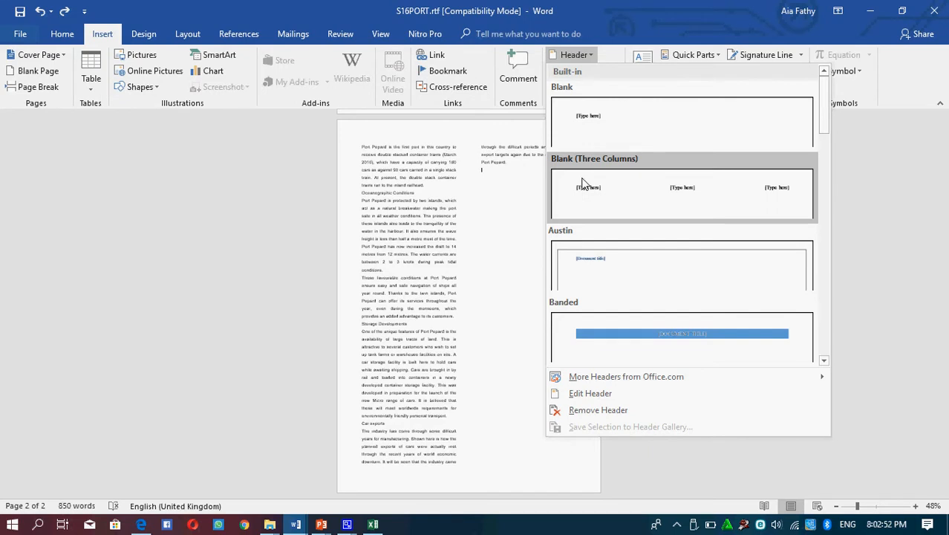
left_click(582, 183)
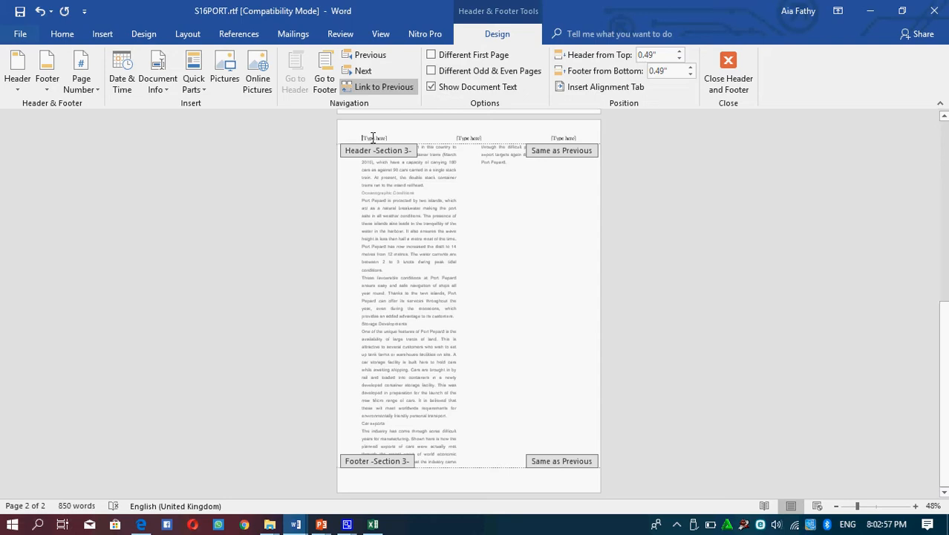
Step: Replace the left placeholder of the header with the author's full name
left_click(373, 138)
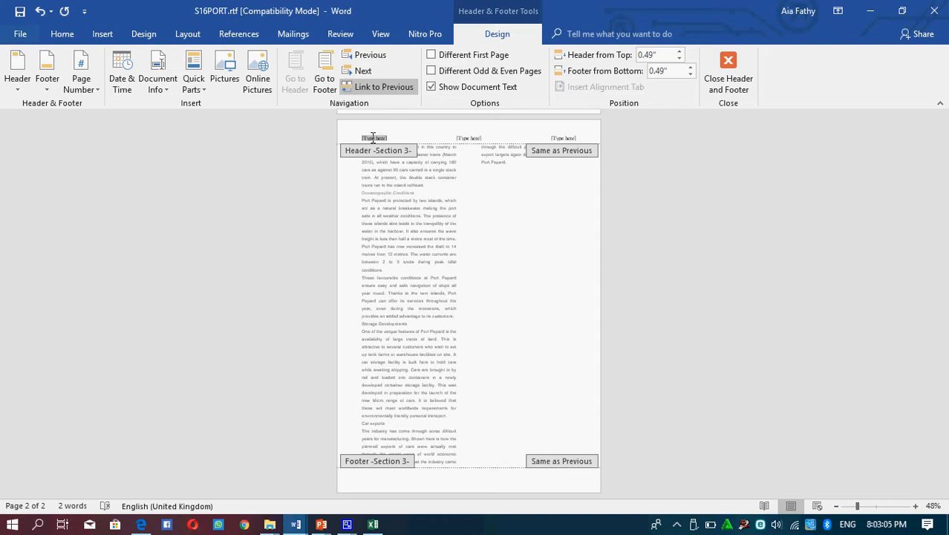
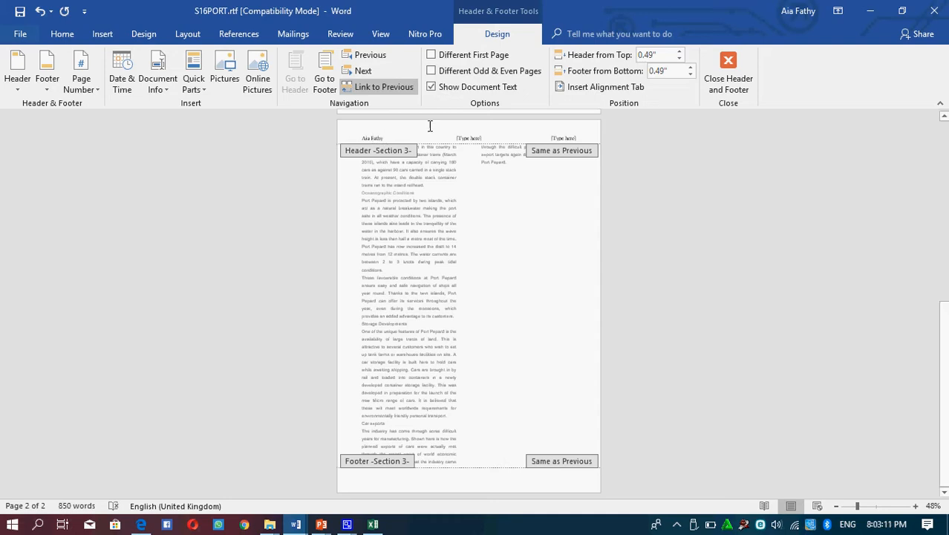
Step: Replace the header's centre placeholder with the date in the format 30 June 2018, without automatic updating
left_click(473, 140)
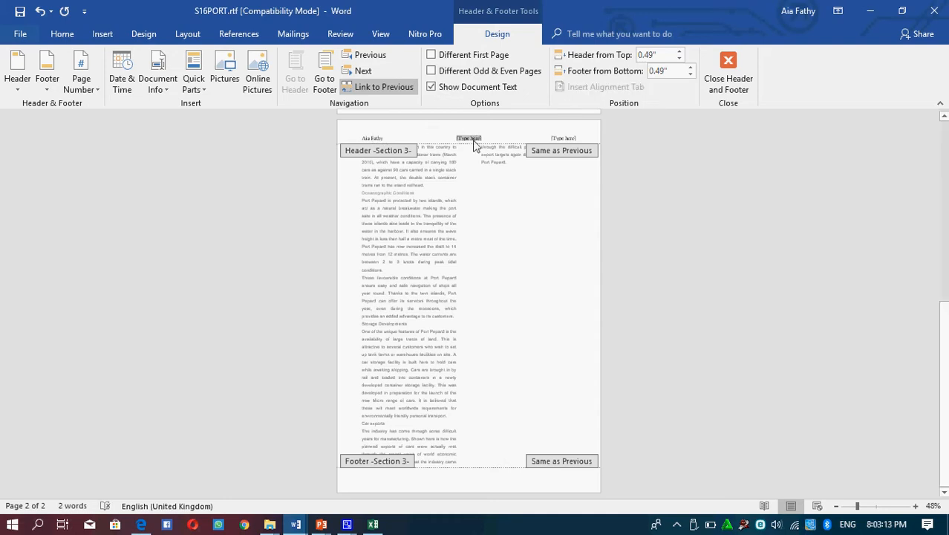
left_click(120, 69)
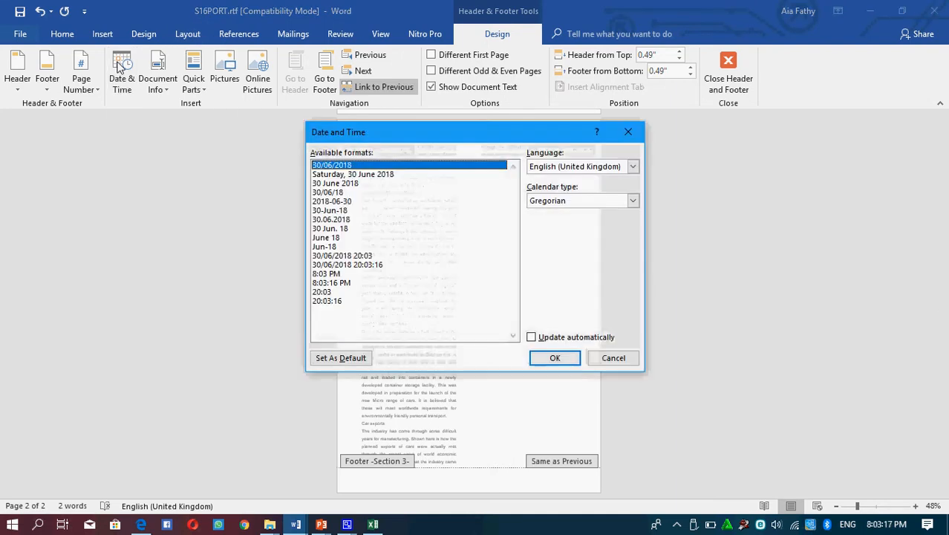
left_click(358, 185)
left_click(558, 359)
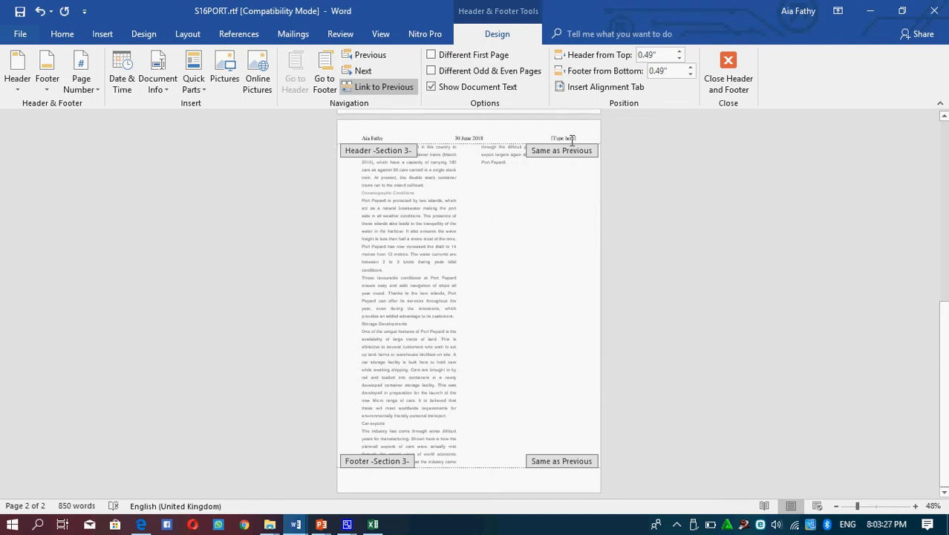
Step: Try to add the page number in the header as a top-of-page Plain Number 3, and undo the insertion
left_click(569, 137)
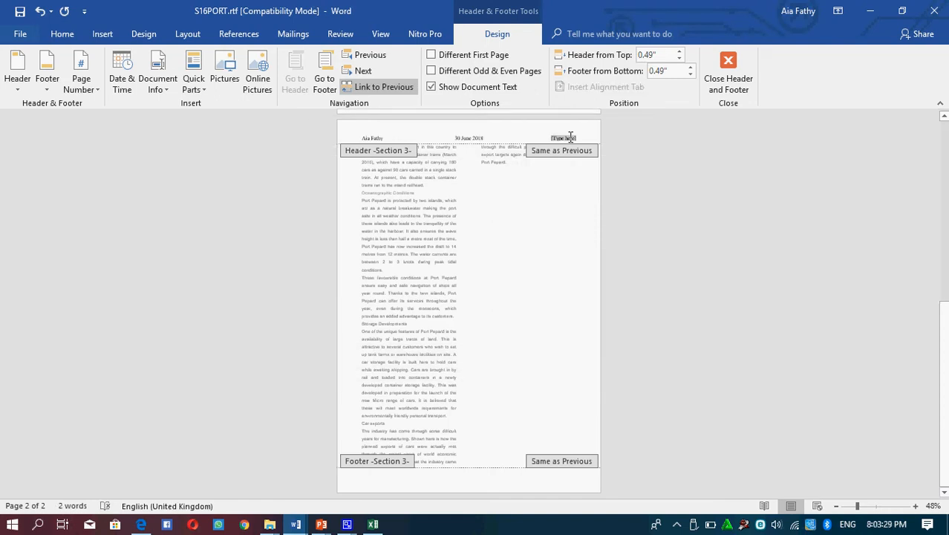
left_click(89, 92)
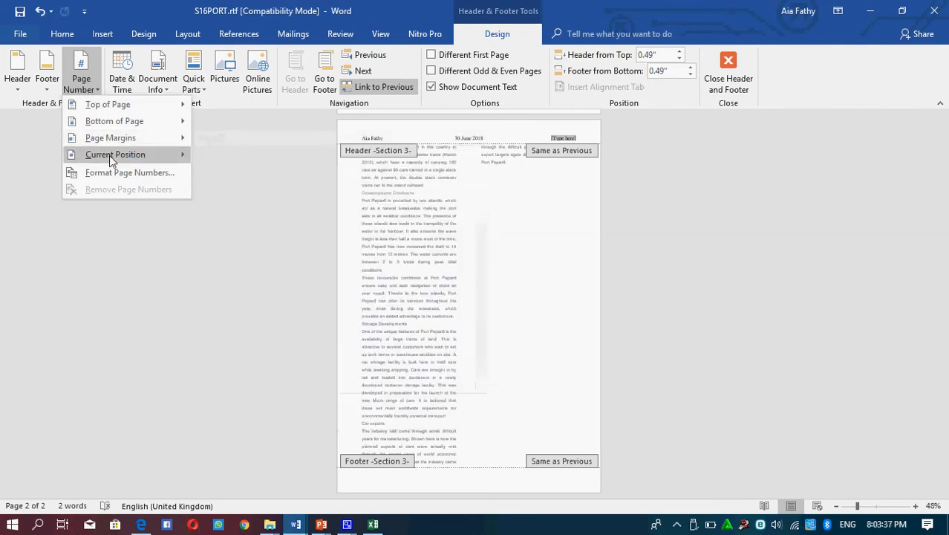
mouse_move(109, 155)
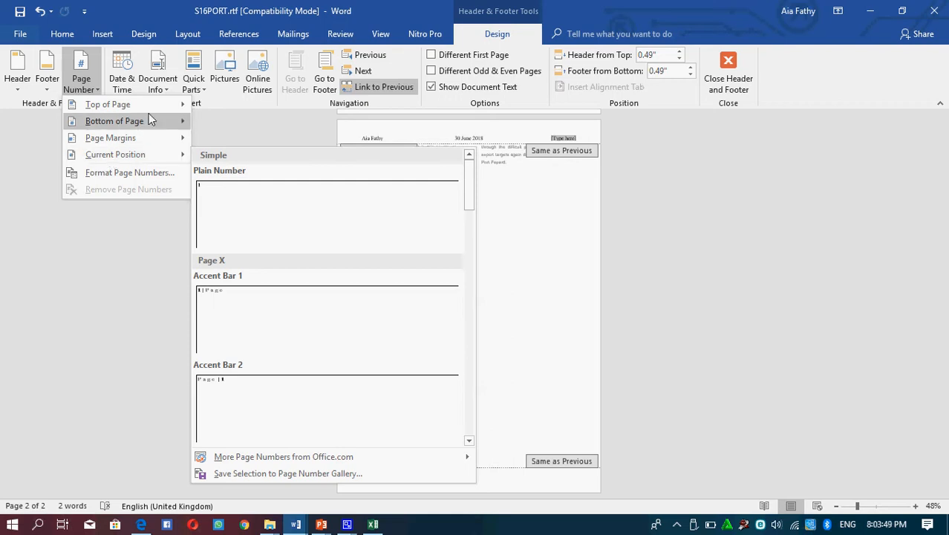
mouse_move(152, 111)
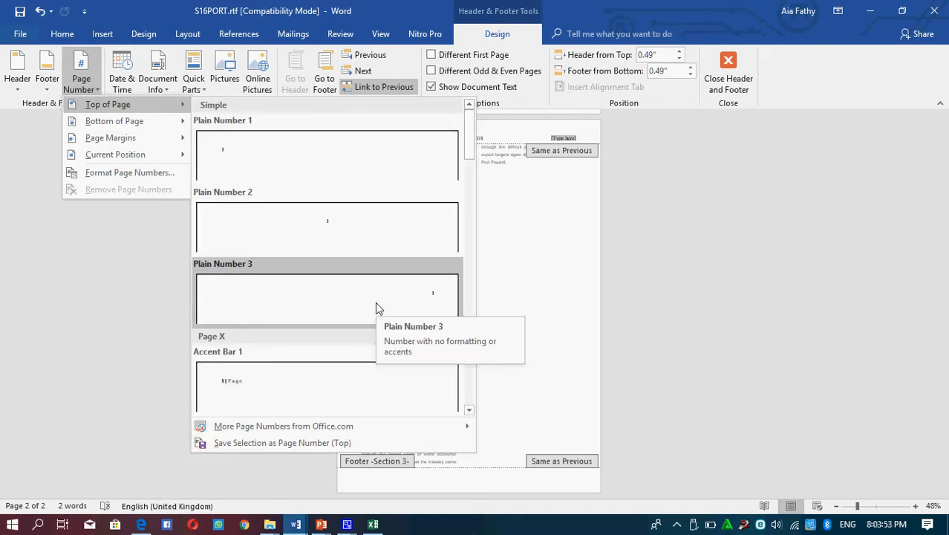
left_click(375, 302)
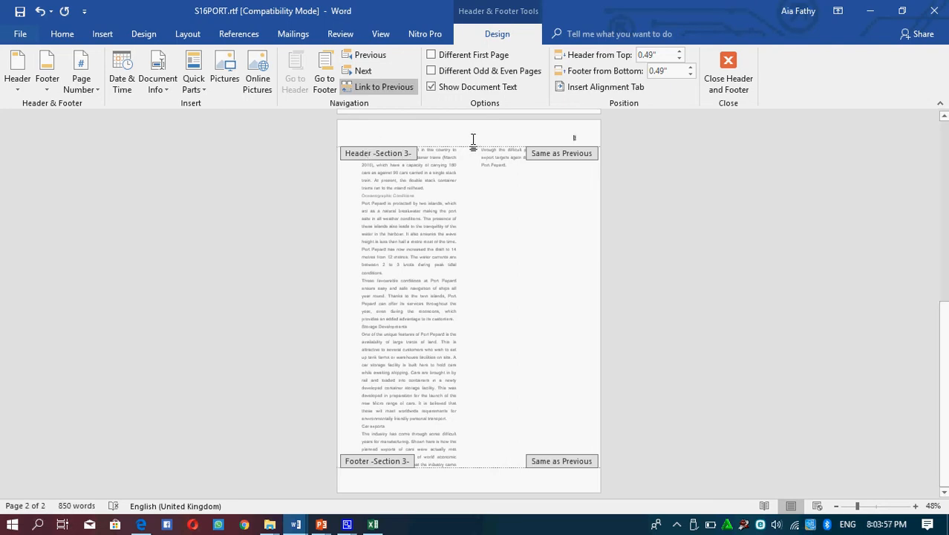
left_click(38, 12)
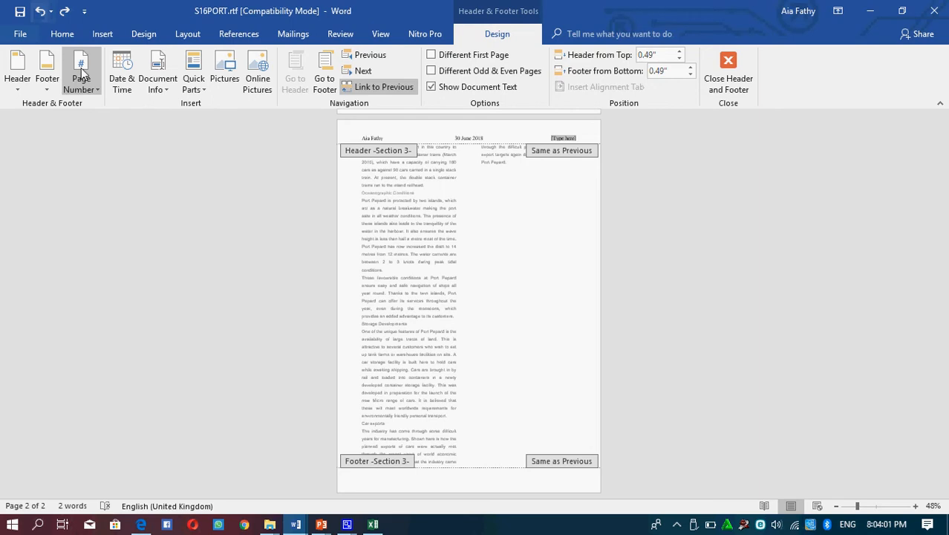
Step: Insert a Plain Number page number at the current position in the header's right placeholder and close the header
left_click(83, 90)
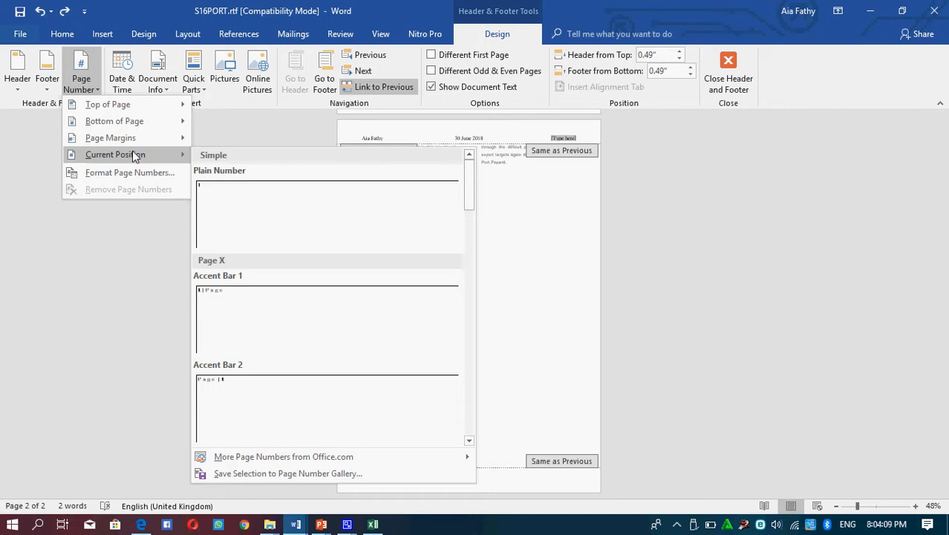
left_click(227, 208)
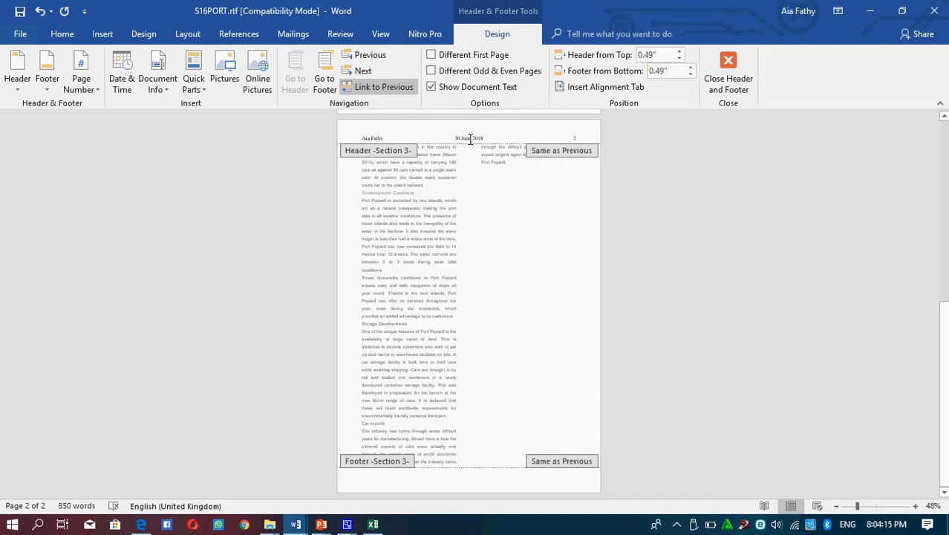
left_click(79, 90)
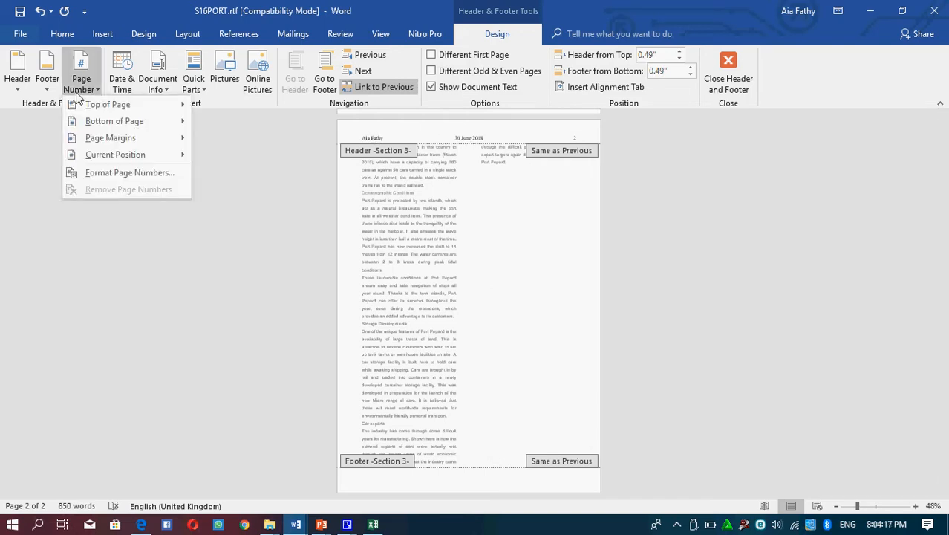
left_click(429, 287)
left_click(728, 63)
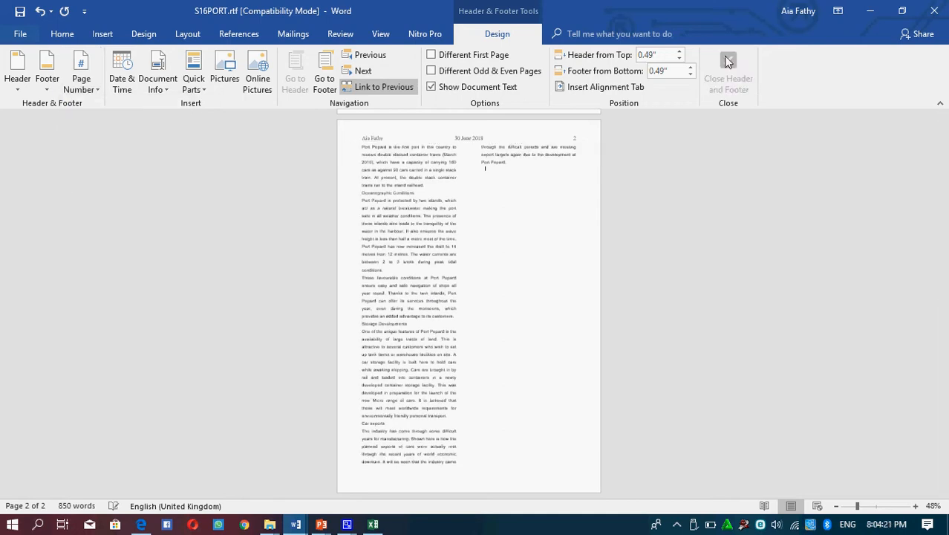
Step: Insert a Blank (Three Columns) footer in the document
left_click(105, 34)
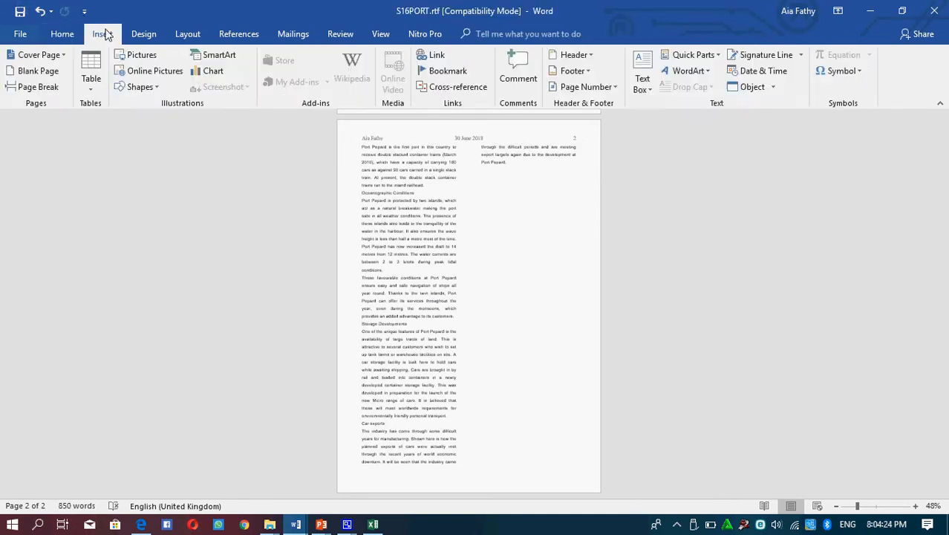
left_click(574, 70)
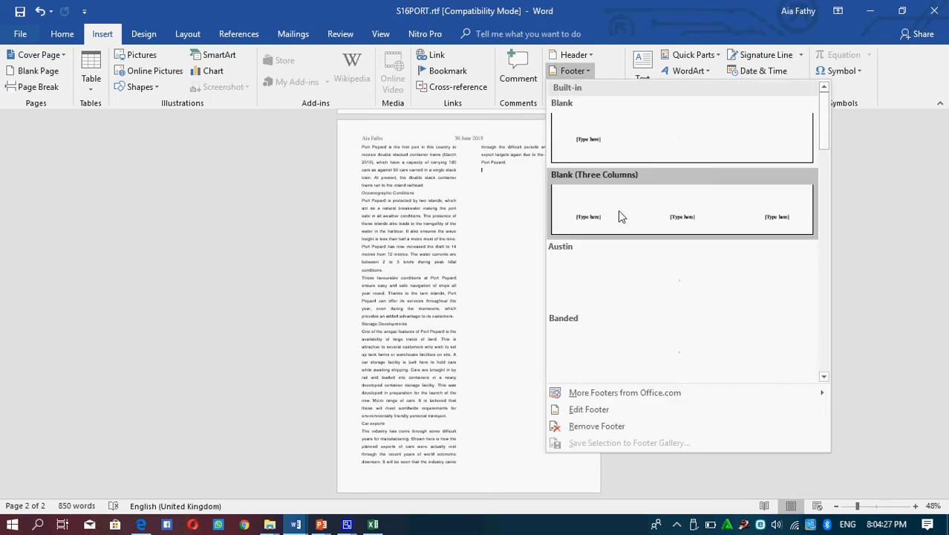
left_click(624, 213)
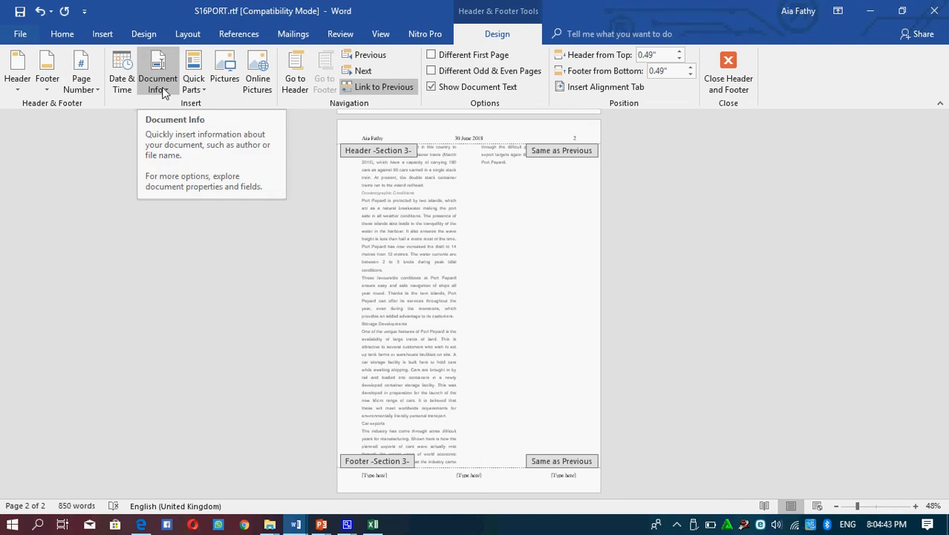
left_click(200, 84)
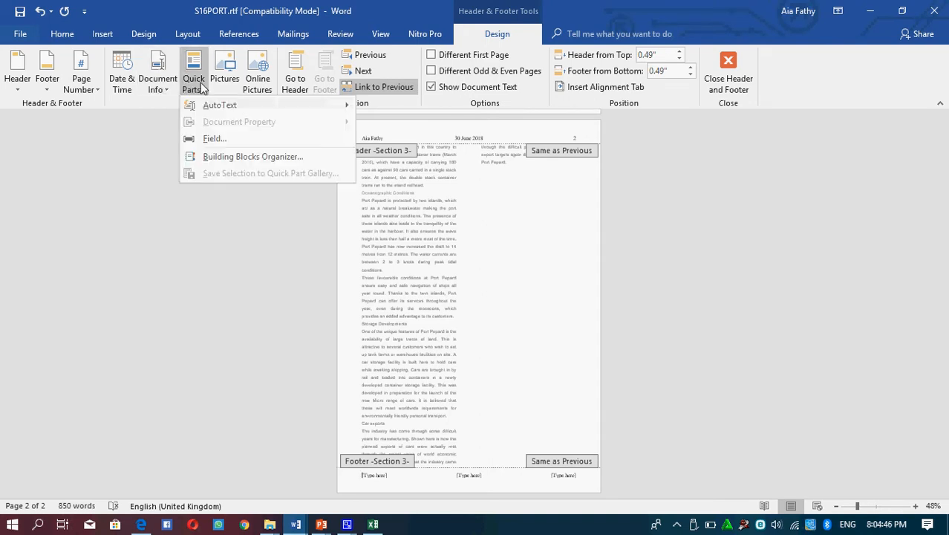
left_click(224, 137)
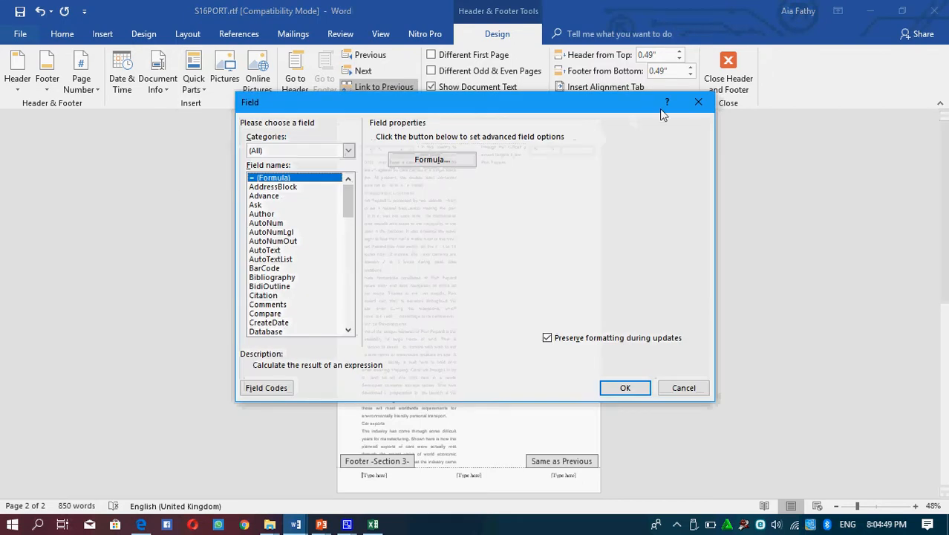
left_click(704, 104)
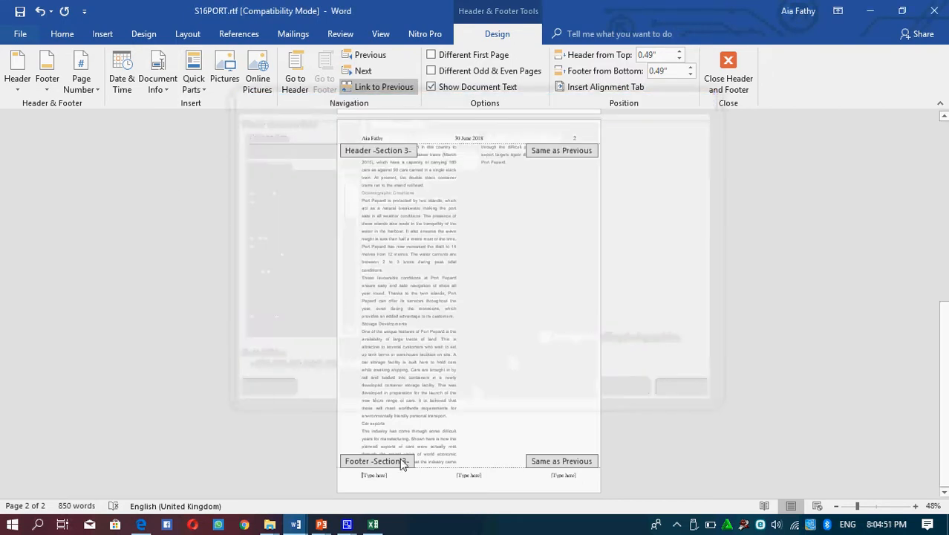
Step: Replace the footer's left placeholder with a FileName field that does not include the path
left_click(375, 475)
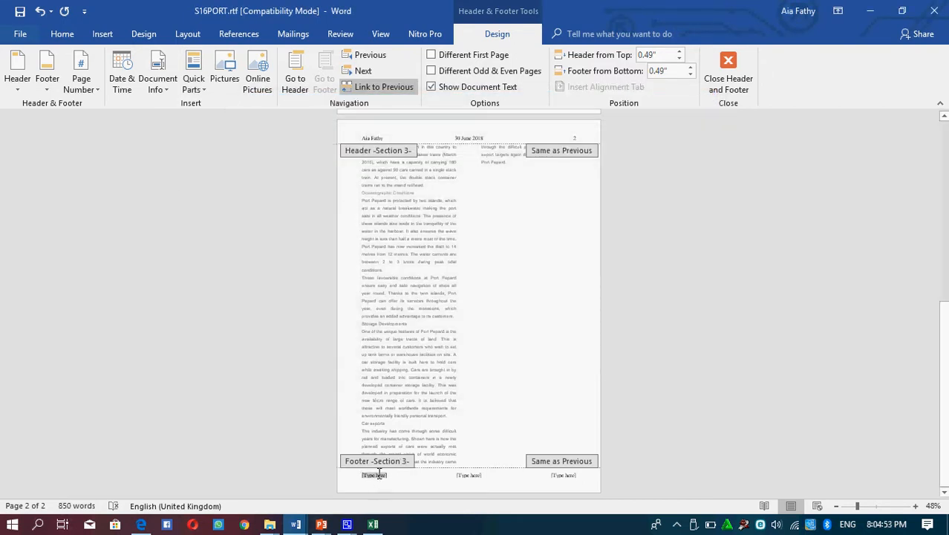
left_click(193, 86)
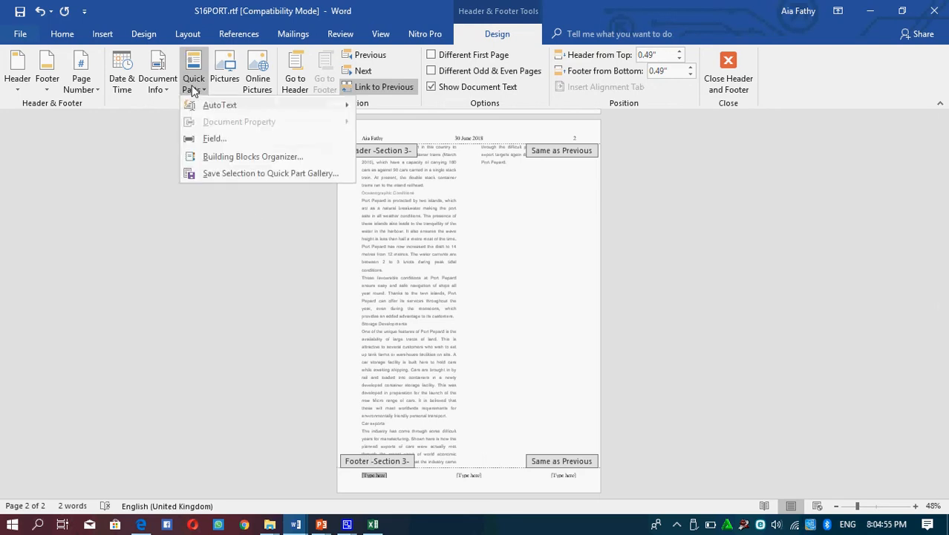
left_click(227, 140)
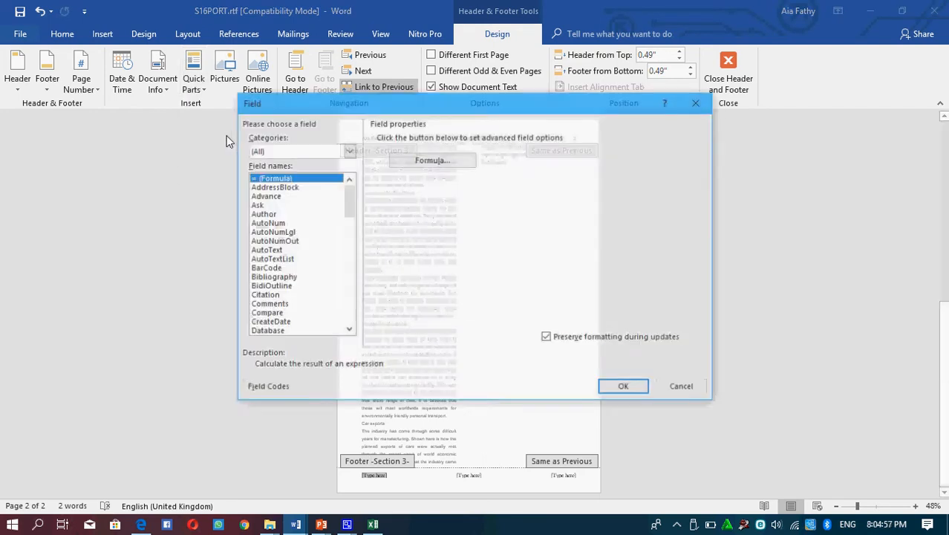
key("f")
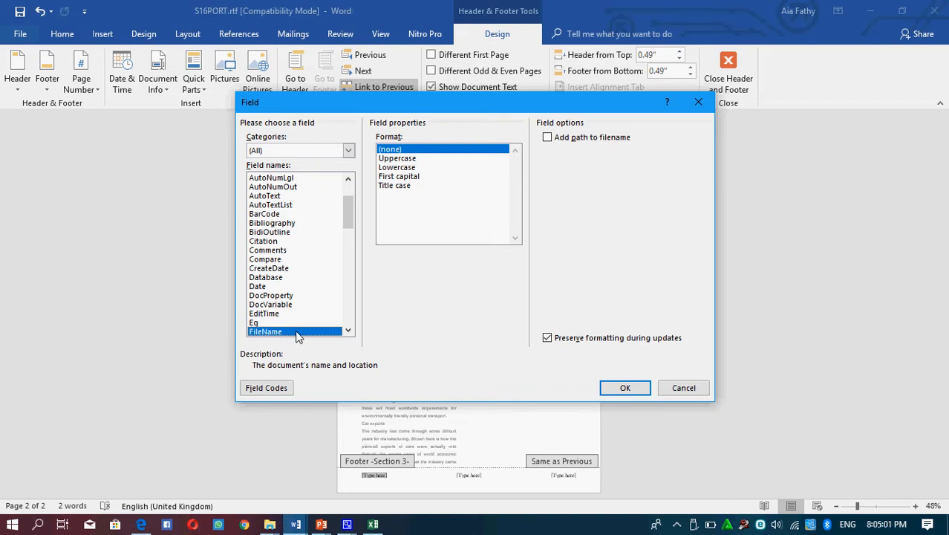
left_click(545, 141)
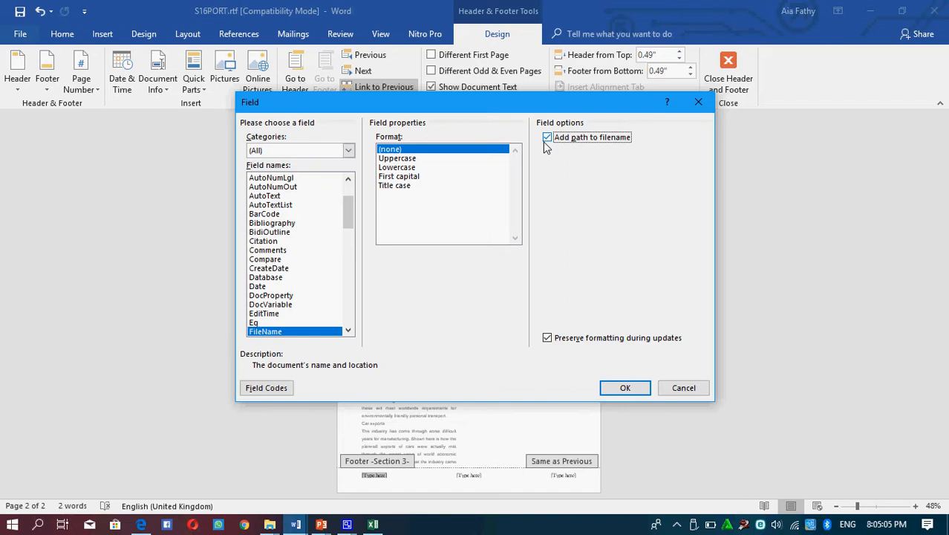
left_click(547, 141)
left_click(625, 388)
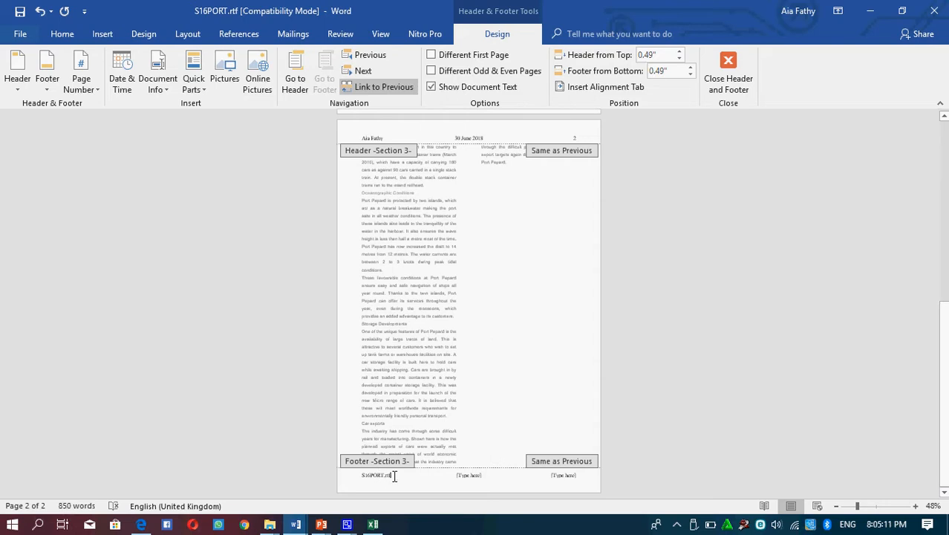
Step: Delete the footer's unused centre and right placeholders and close the footer
left_click(473, 476)
key("Delete")
left_click(566, 475)
key("Delete")
left_click(727, 64)
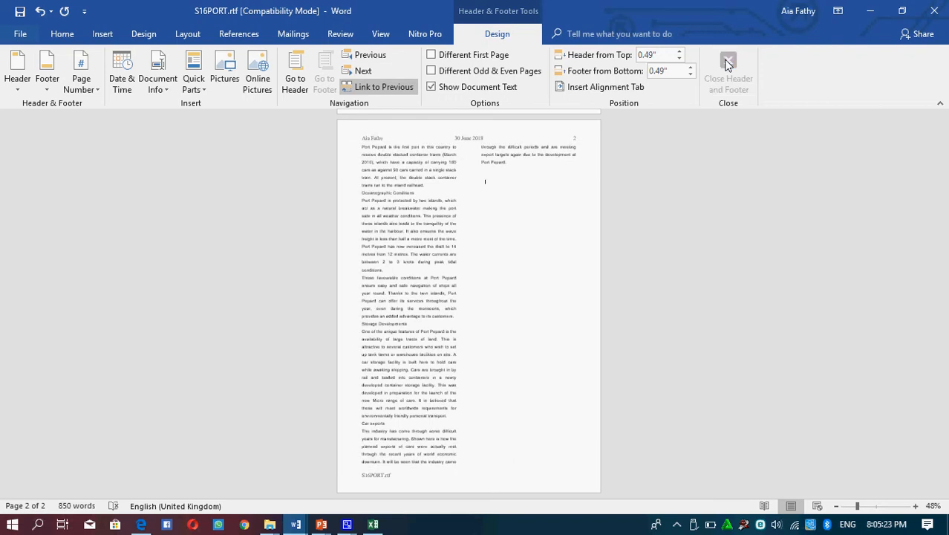
left_click(102, 35)
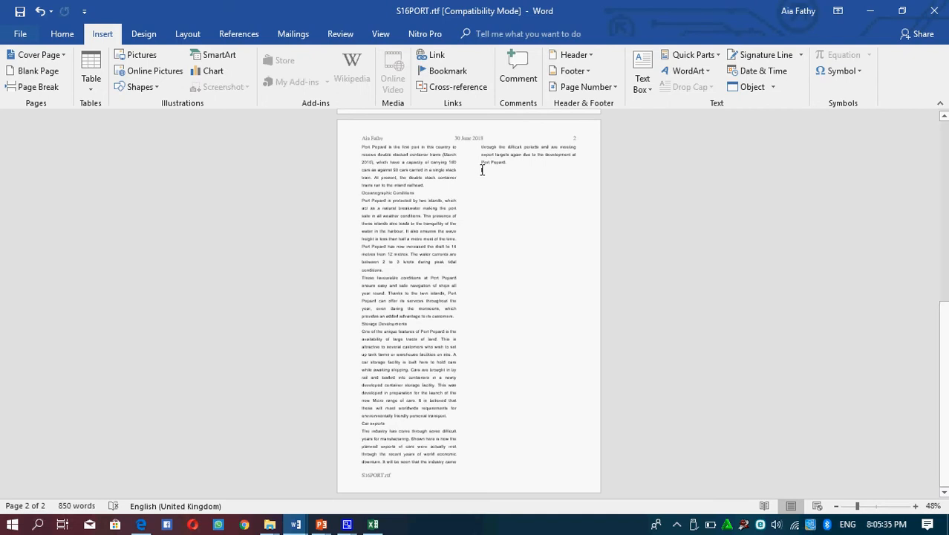
left_click(85, 82)
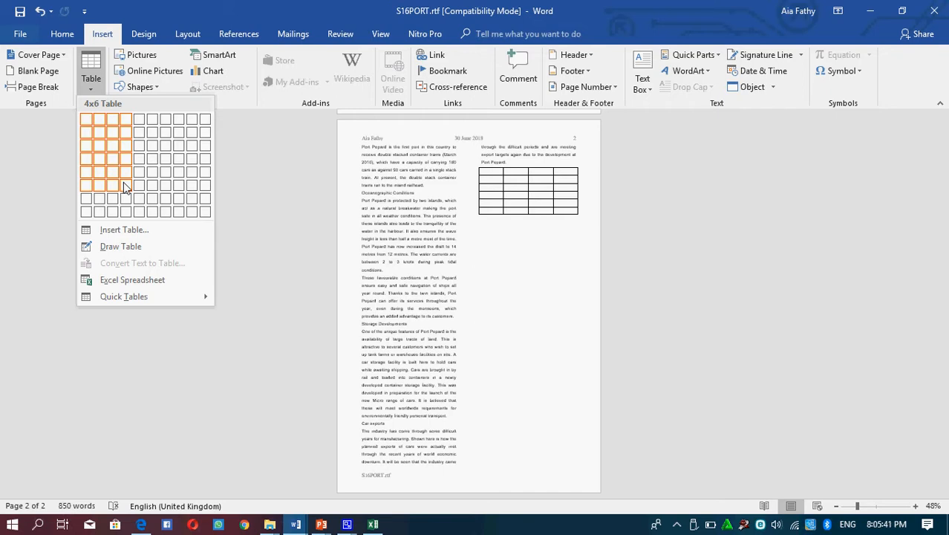
left_click(519, 234)
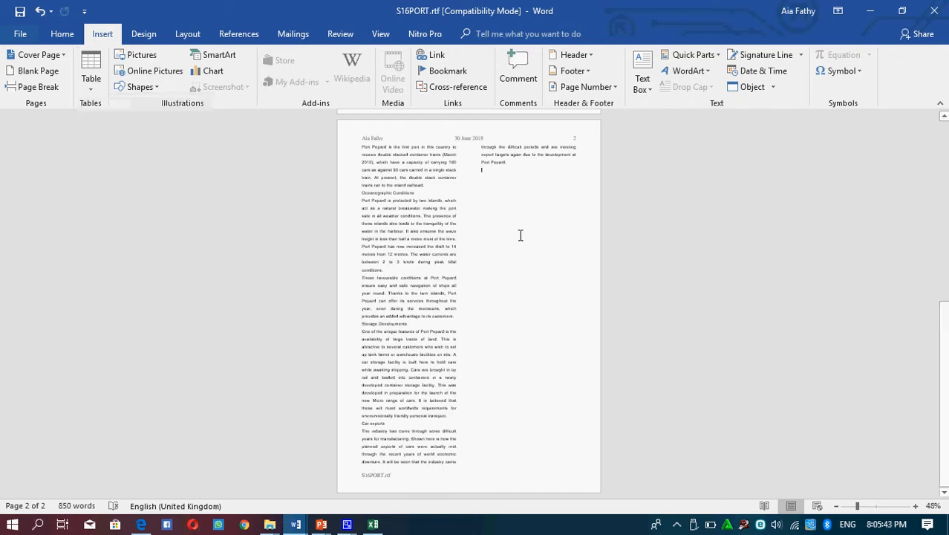
Step: Paste the quarterly data range A1:D5 from Sheet1 of J1332sheet.csv in Excel below the last paragraph of the Word document
left_click(373, 524)
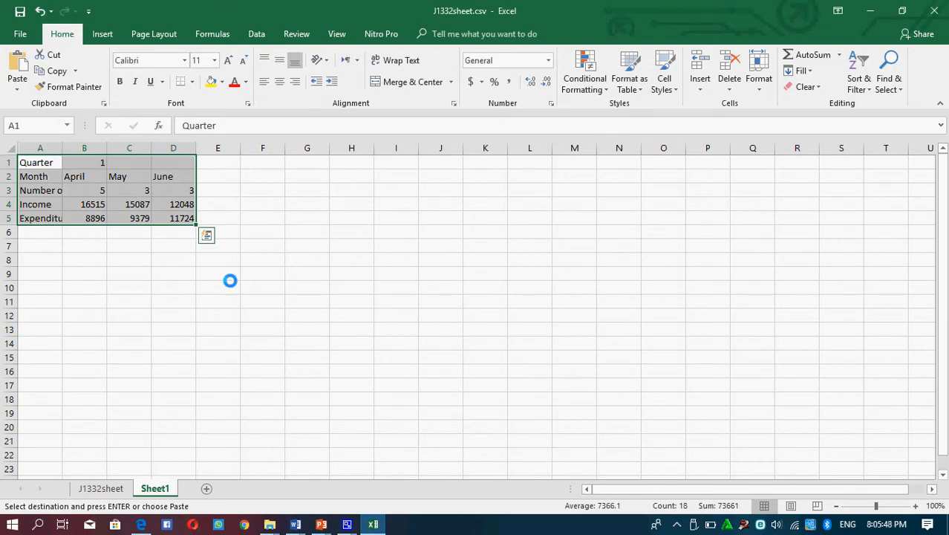
key("alt+Tab")
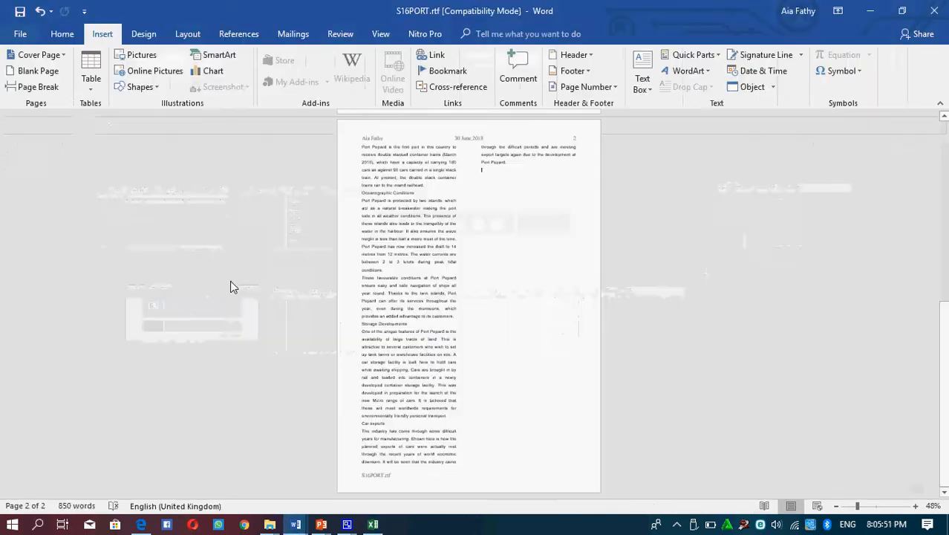
key("ctrl+v")
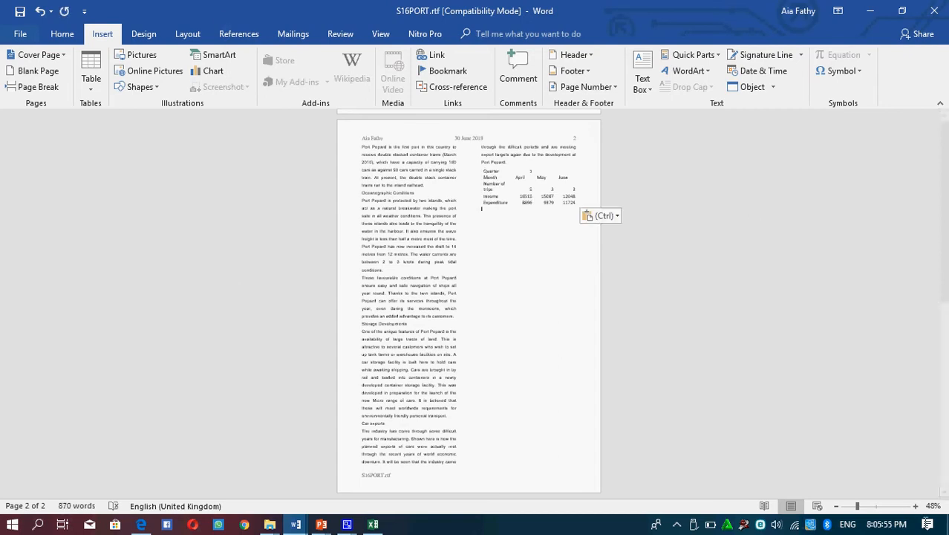
Step: Apply all borders to the entire pasted quarterly table
left_click(914, 505)
left_click(914, 505)
left_click(914, 505)
left_click(914, 505)
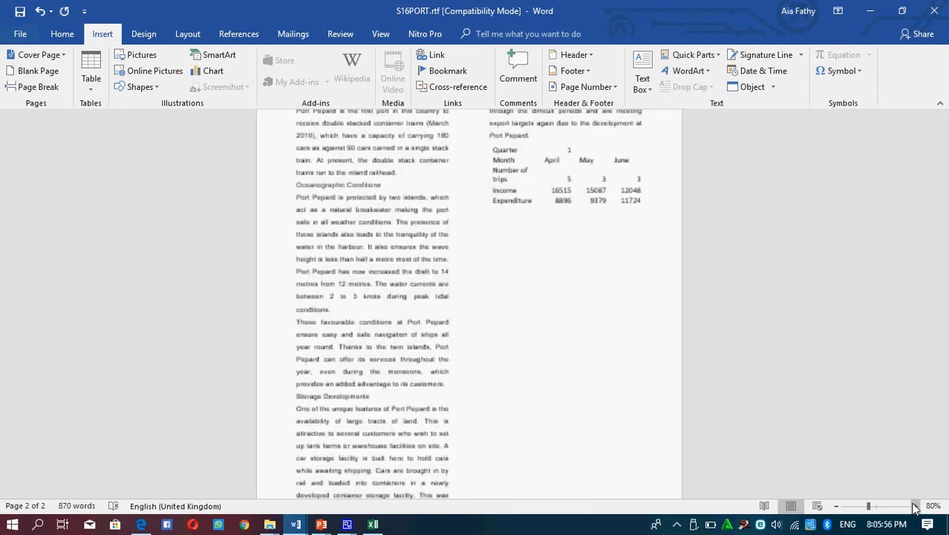
left_click(914, 505)
left_click(914, 505)
left_click(914, 505)
left_click(913, 506)
left_click(914, 506)
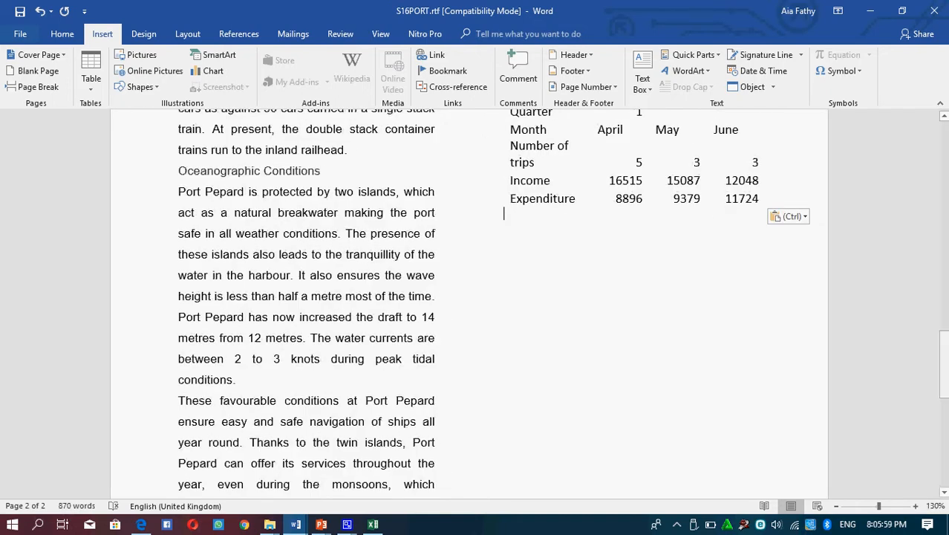
scroll(946, 354, "up", 2)
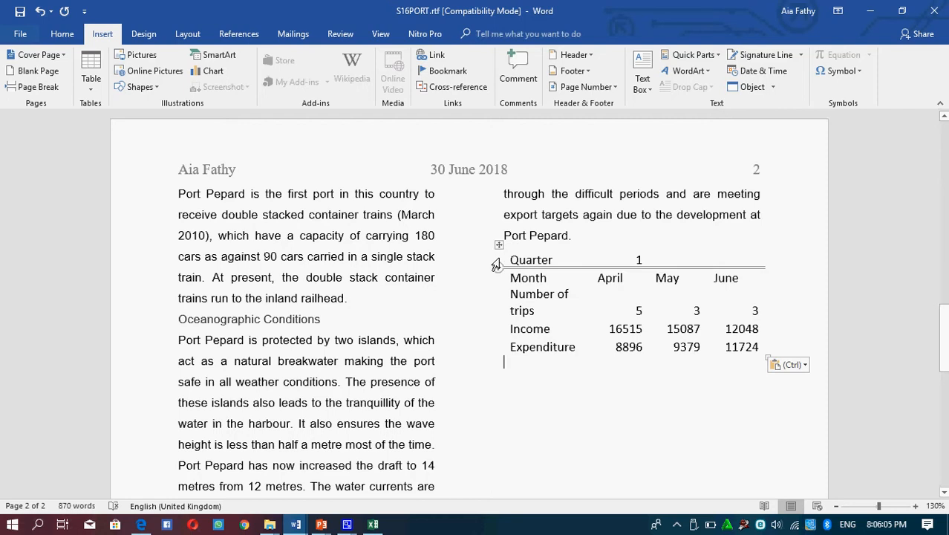
left_click(499, 246)
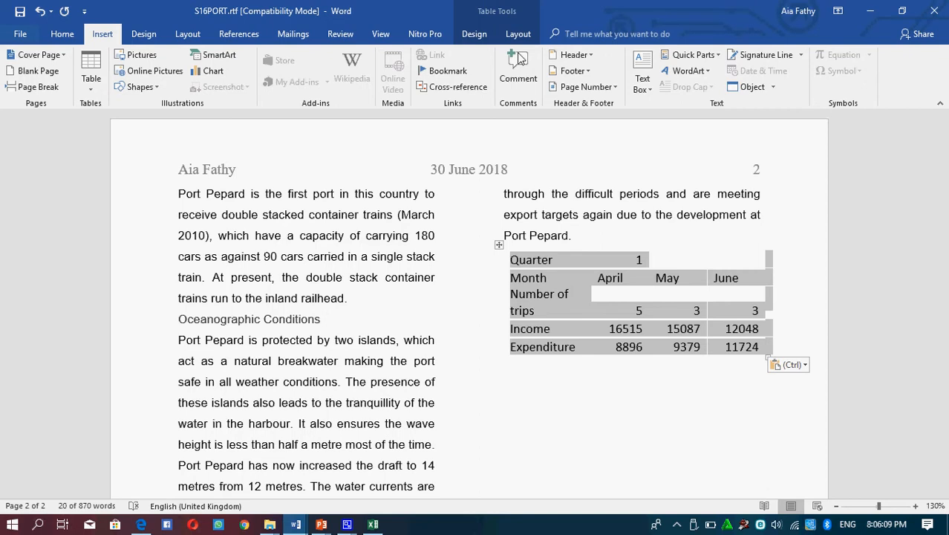
left_click(475, 36)
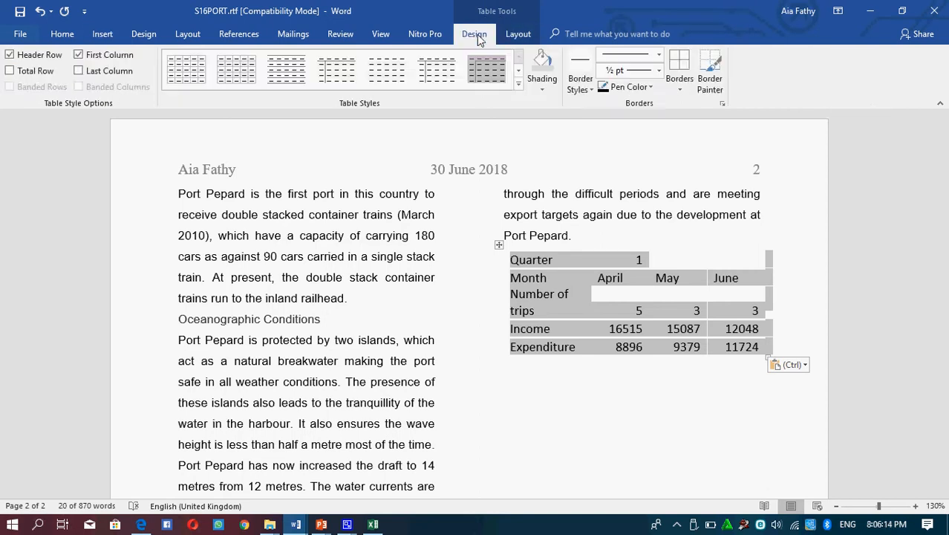
left_click(516, 35)
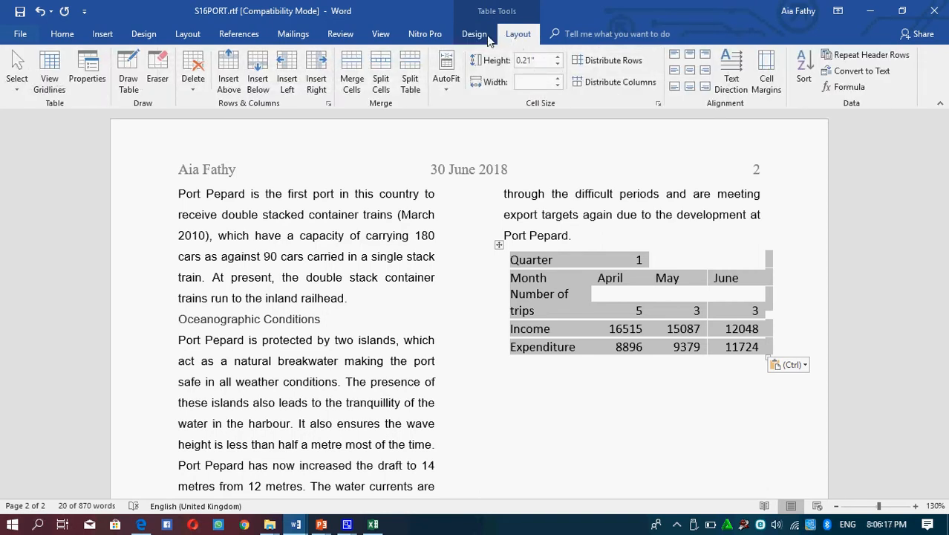
left_click(476, 35)
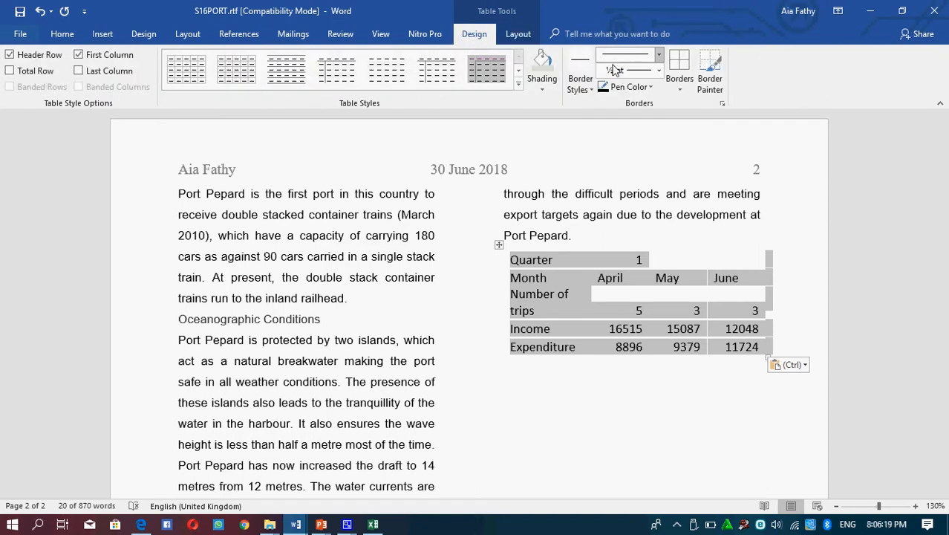
left_click(586, 83)
left_click(591, 83)
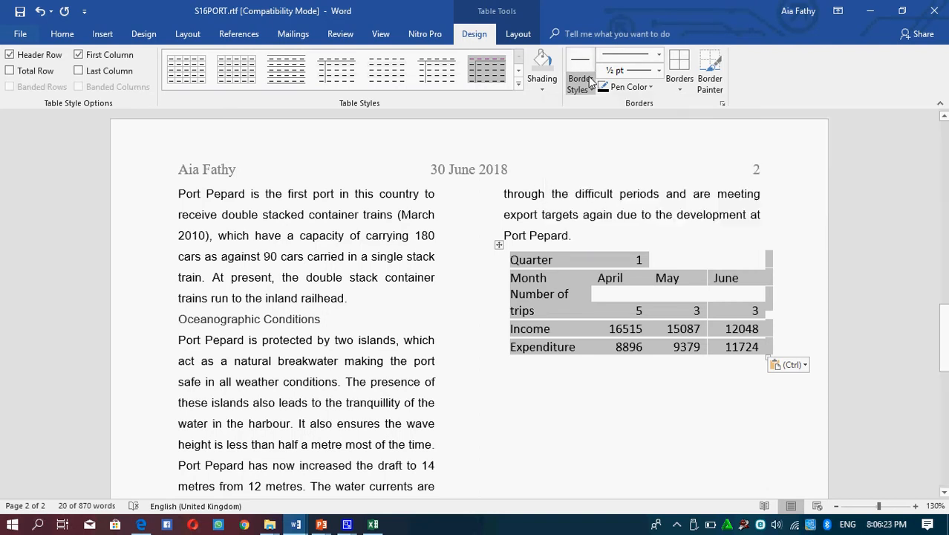
left_click(660, 70)
left_click(660, 70)
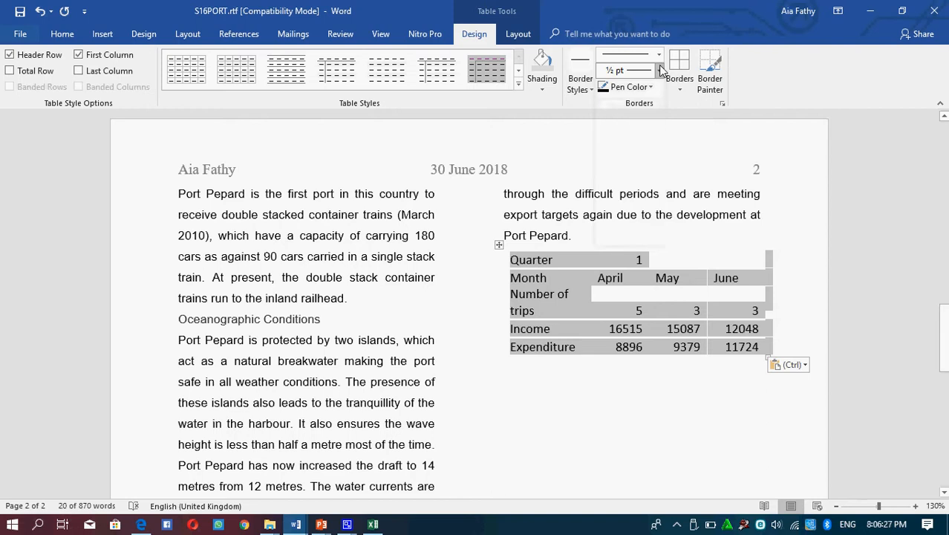
left_click(679, 88)
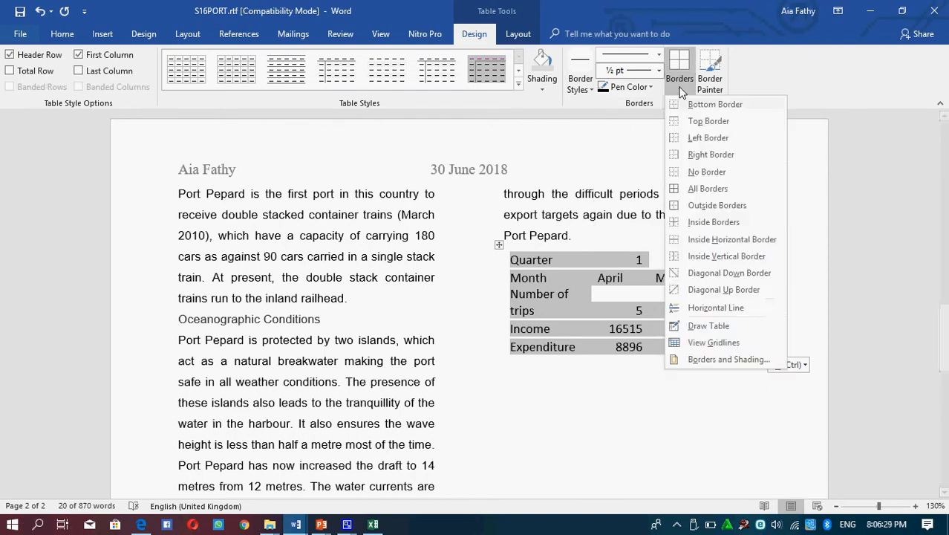
left_click(698, 188)
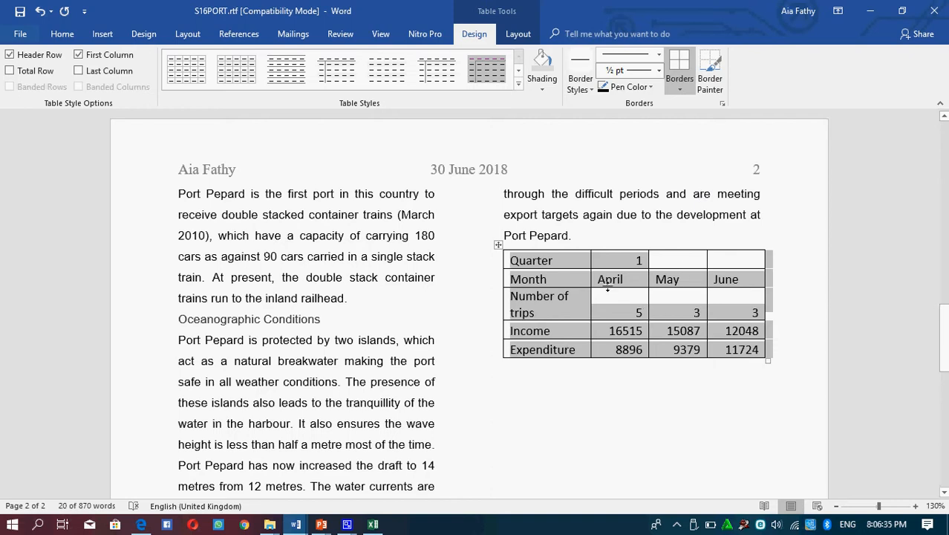
Step: Shade the table's "Quarter" cell with a light grey theme colour
left_click(550, 263)
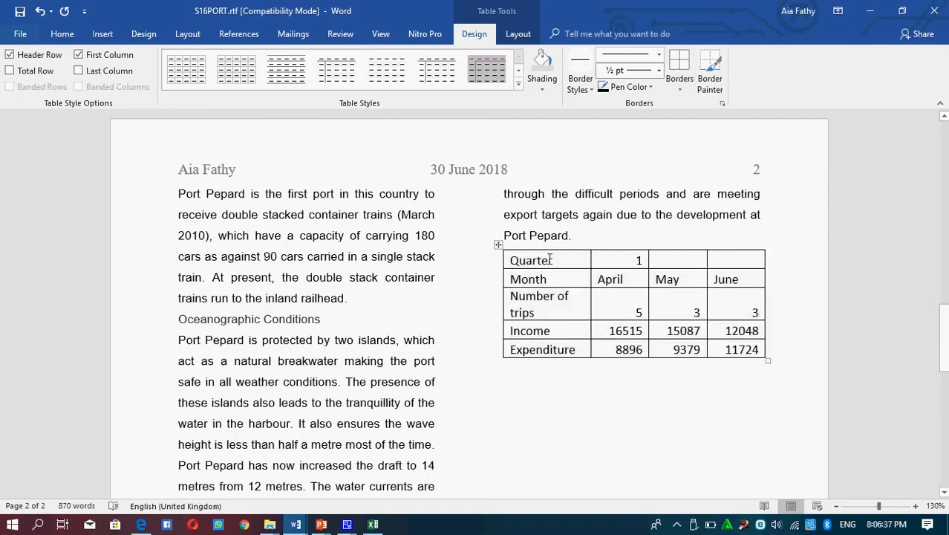
left_click(543, 87)
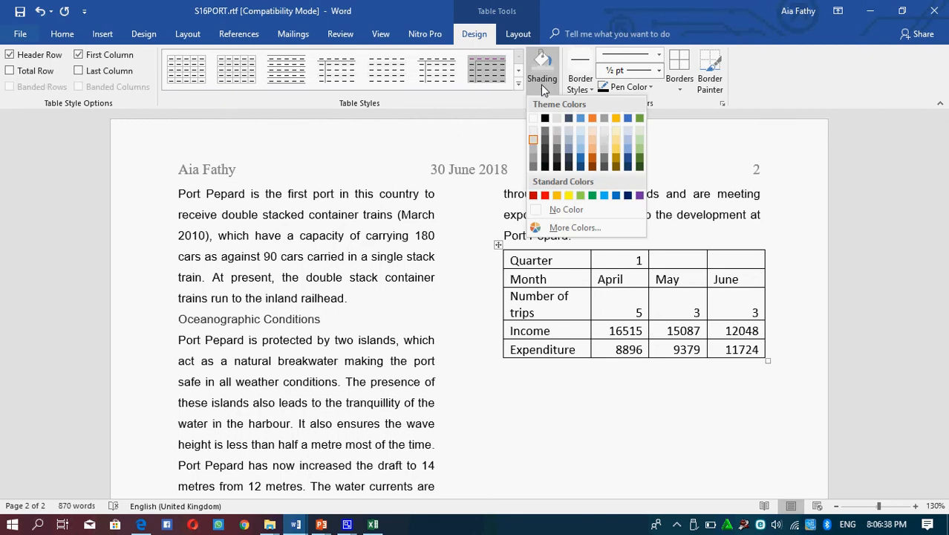
left_click(530, 132)
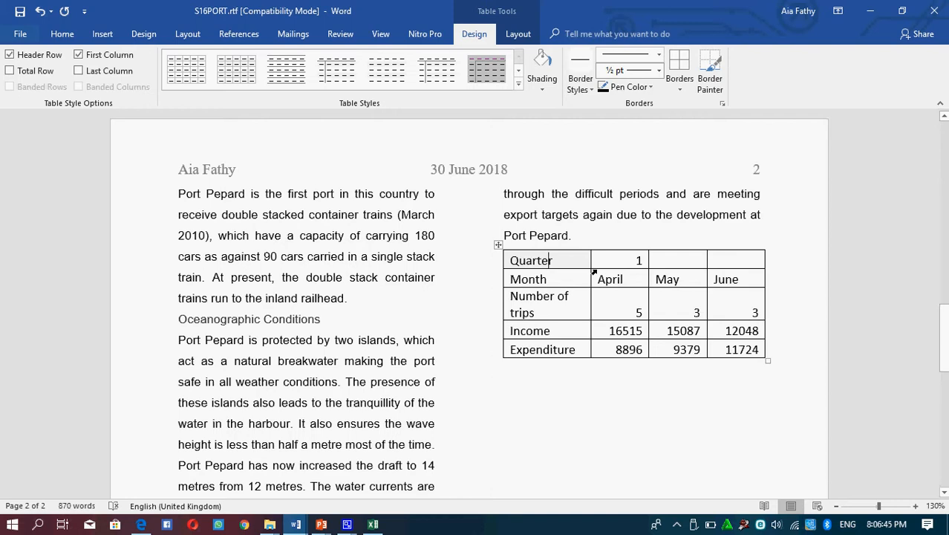
Step: Merge the cell containing 1 with the two empty cells beside it in the Quarter row and centre its text
left_click(517, 34)
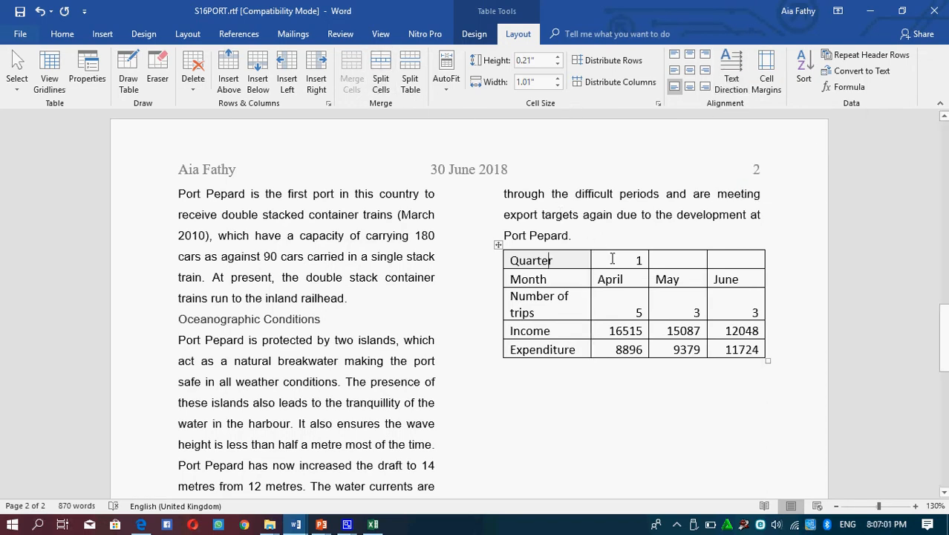
left_click_drag(612, 257, 645, 259)
left_click(740, 260, "ctrl")
left_click_drag(629, 259, 627, 259)
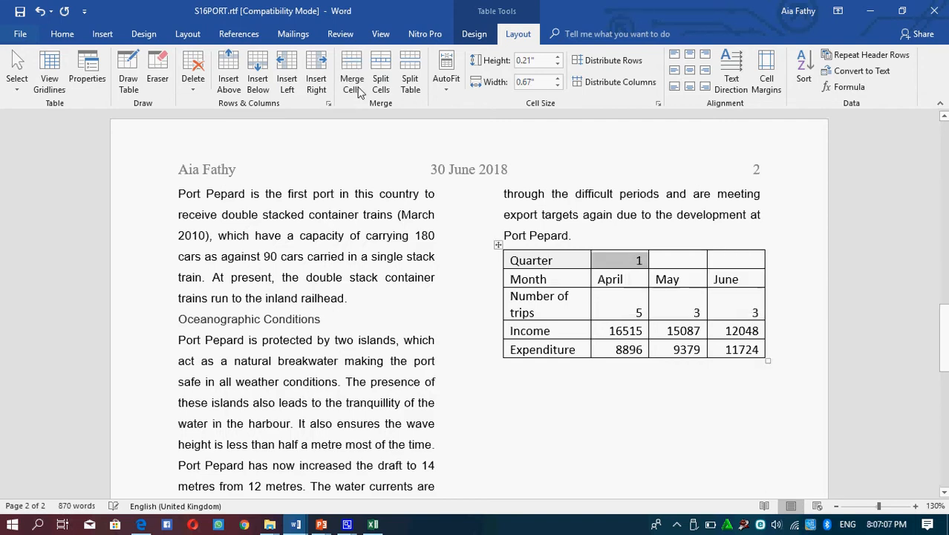
left_click(724, 262)
left_click_drag(706, 256, 637, 259)
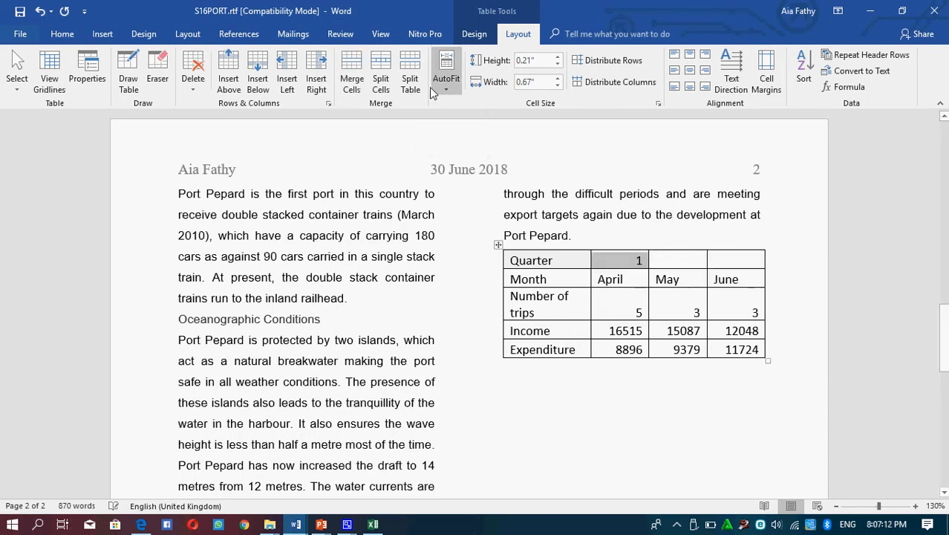
left_click(352, 78)
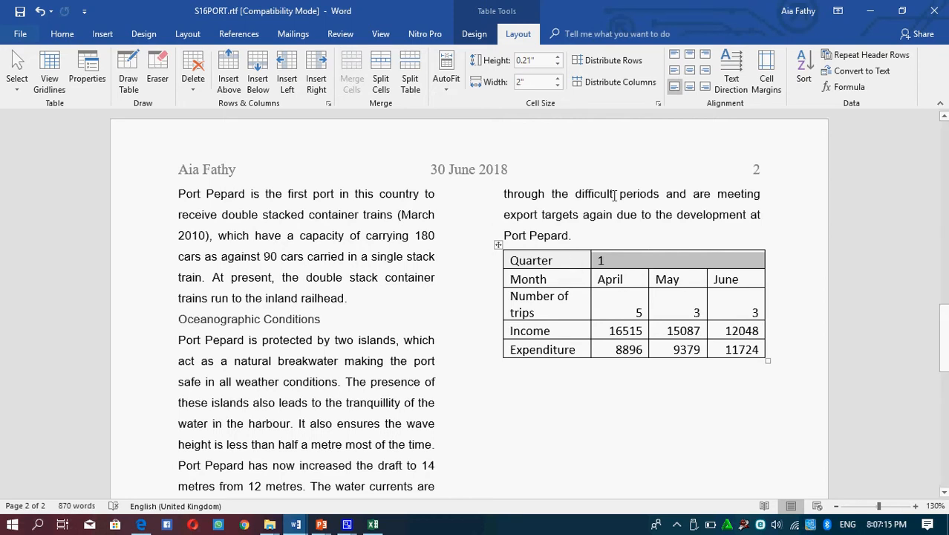
left_click(690, 72)
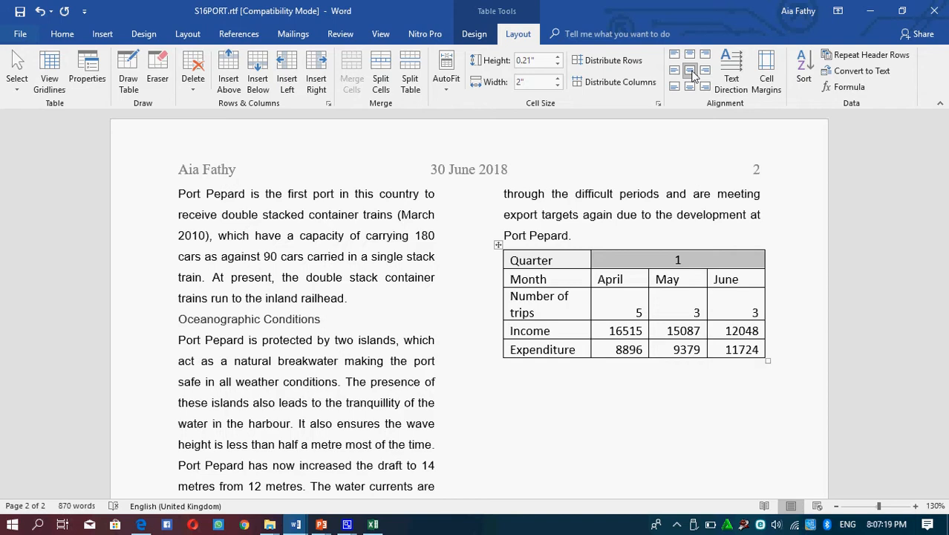
left_click(644, 279)
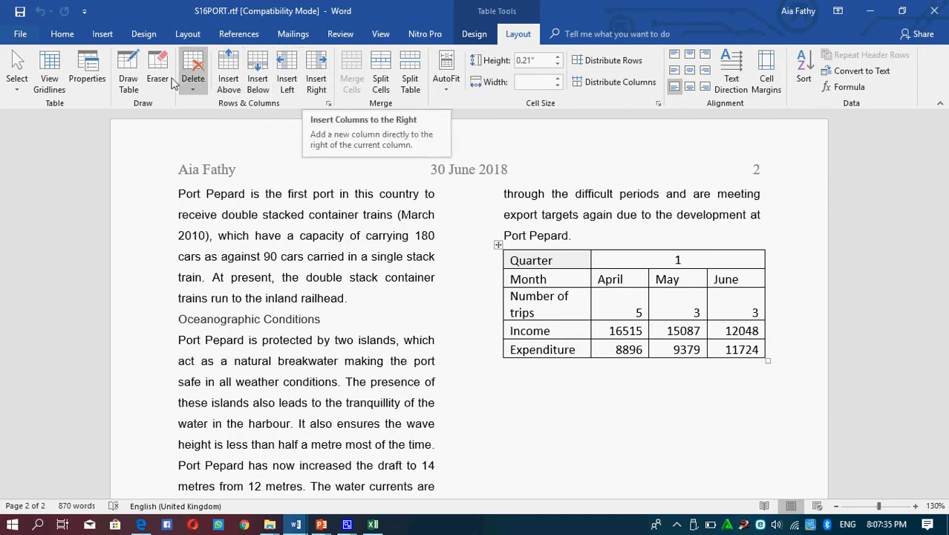
left_click(192, 85)
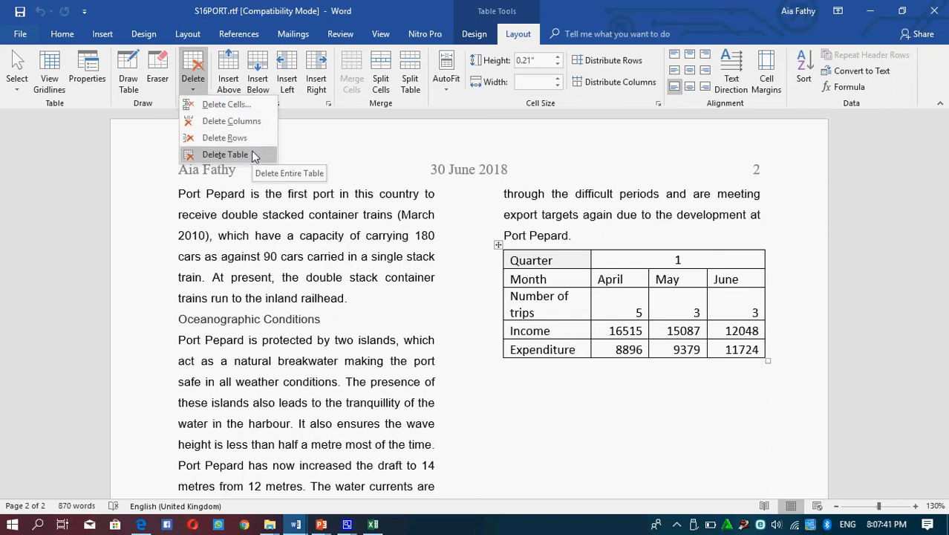
left_click(682, 257)
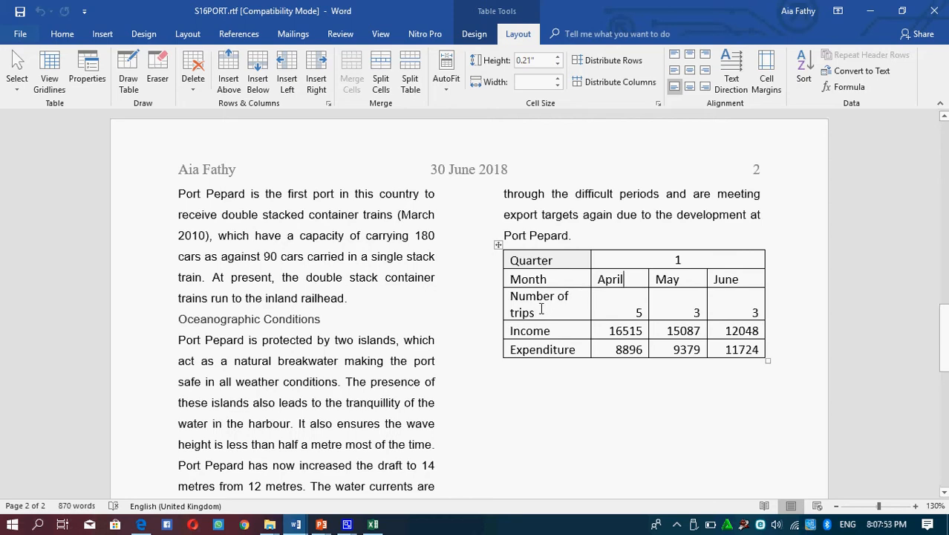
Step: Widen the table's first column so "Number of trips" fits on one line, and centre all cell text horizontally and vertically
left_click_drag(590, 300, 659, 298)
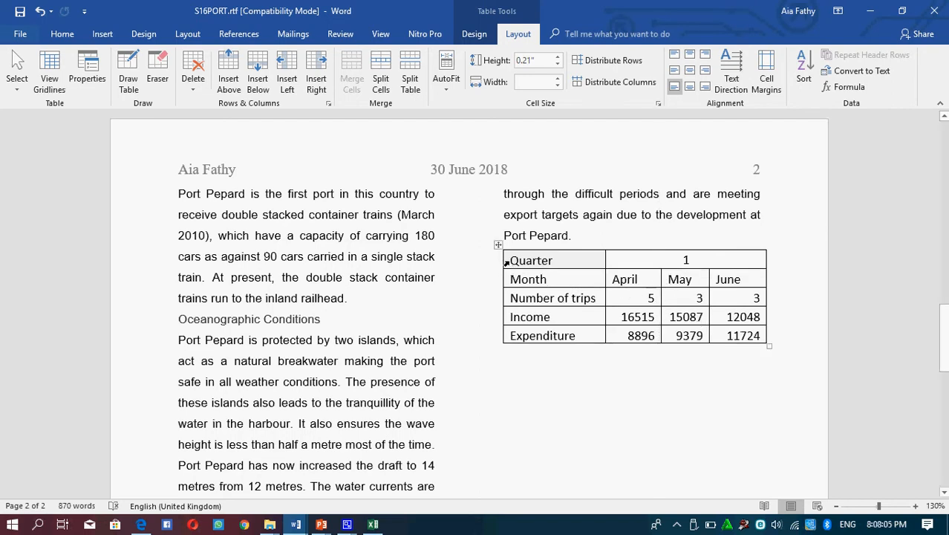
left_click_drag(506, 254, 748, 338)
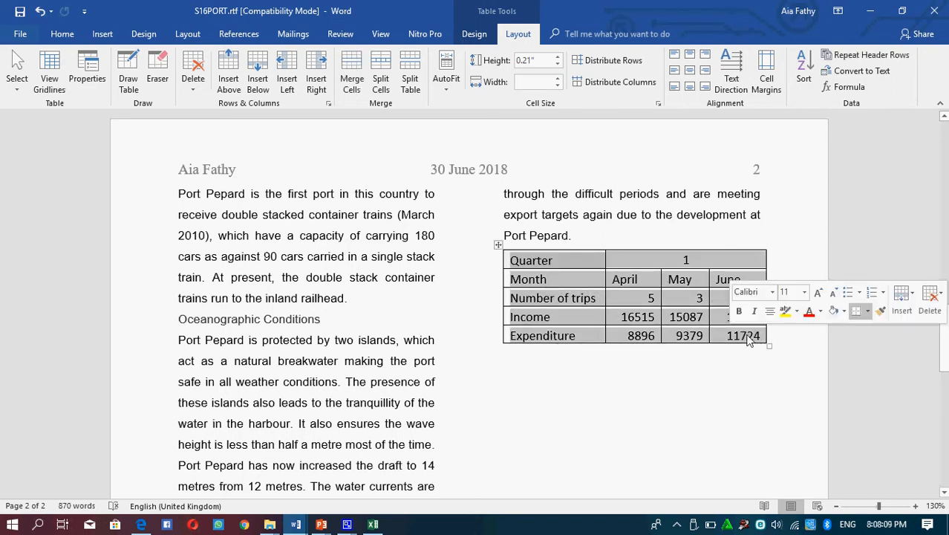
left_click(690, 71)
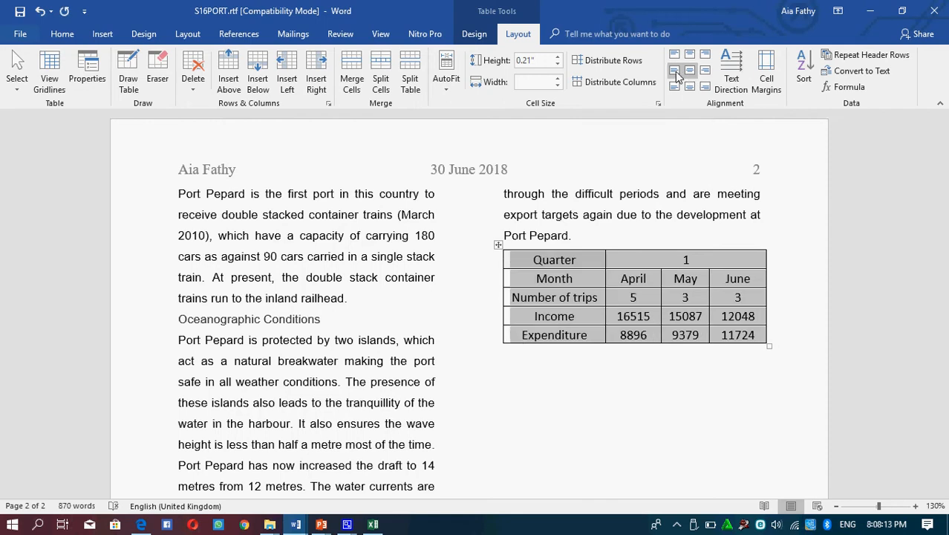
left_click(675, 72)
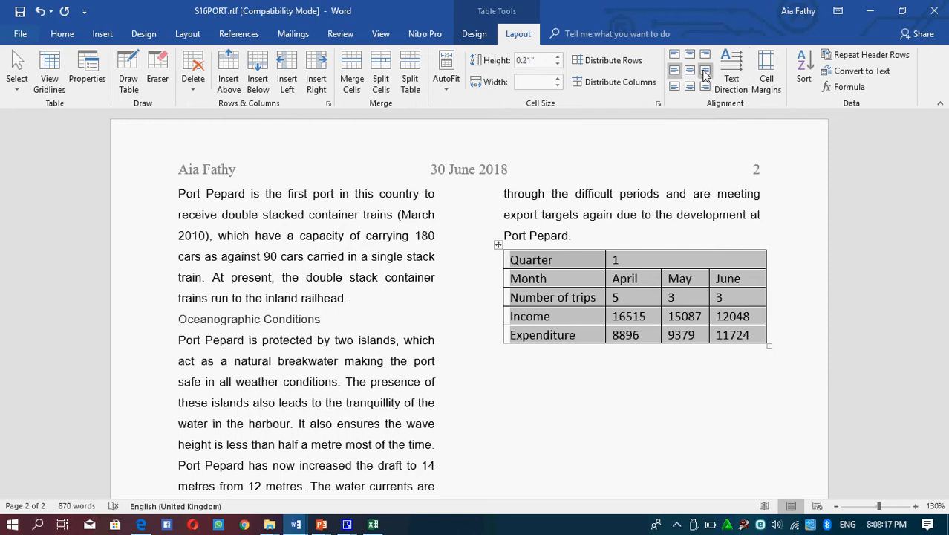
left_click(704, 71)
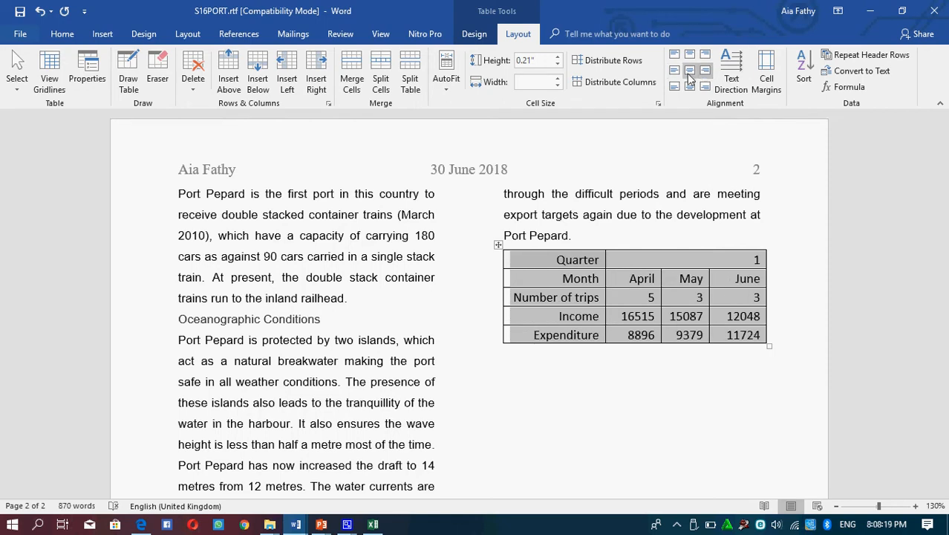
left_click(690, 71)
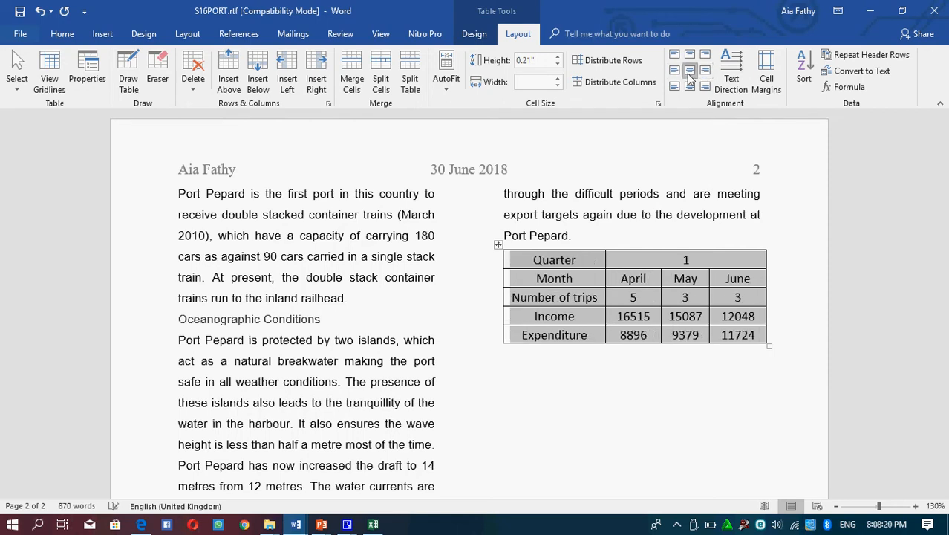
left_click(648, 320)
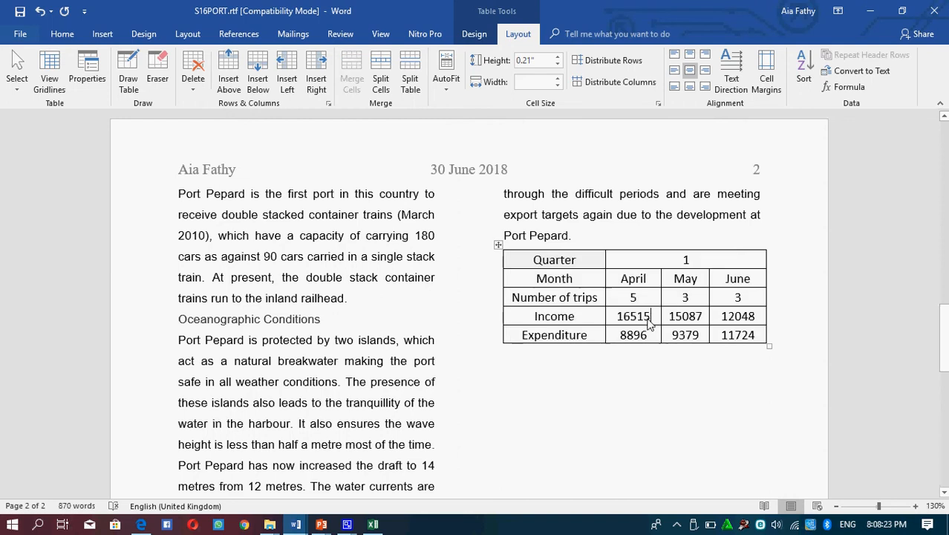
Step: Insert print_screen.jpg from the Desktop at the start of the "Development" heading on page 1 and apply Square text wrapping
left_click(102, 34)
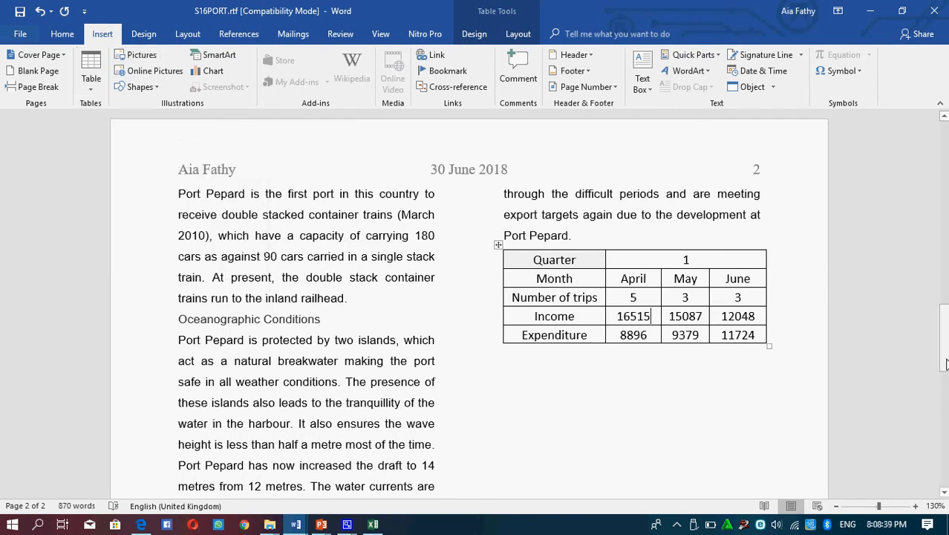
left_click_drag(945, 364, 944, 308)
left_click(522, 209)
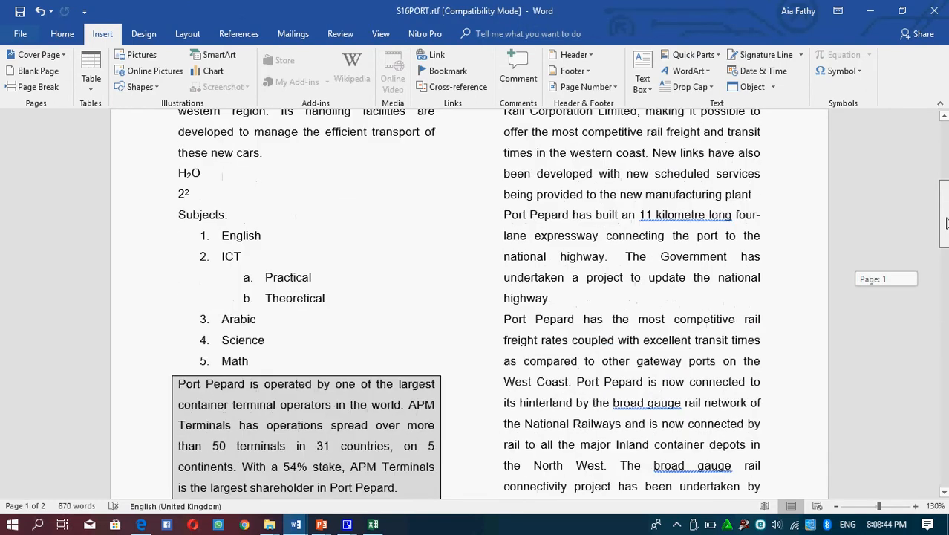
left_click_drag(946, 223, 946, 181)
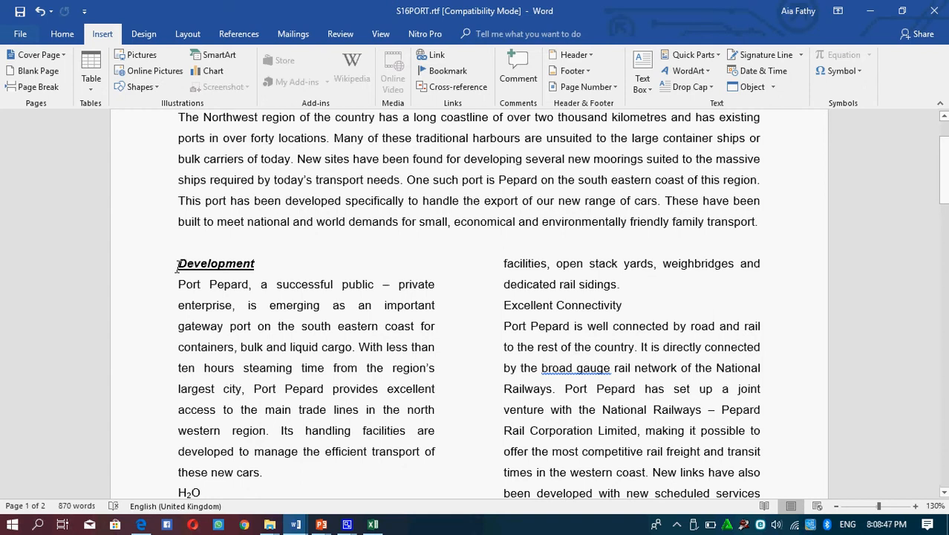
left_click(136, 57)
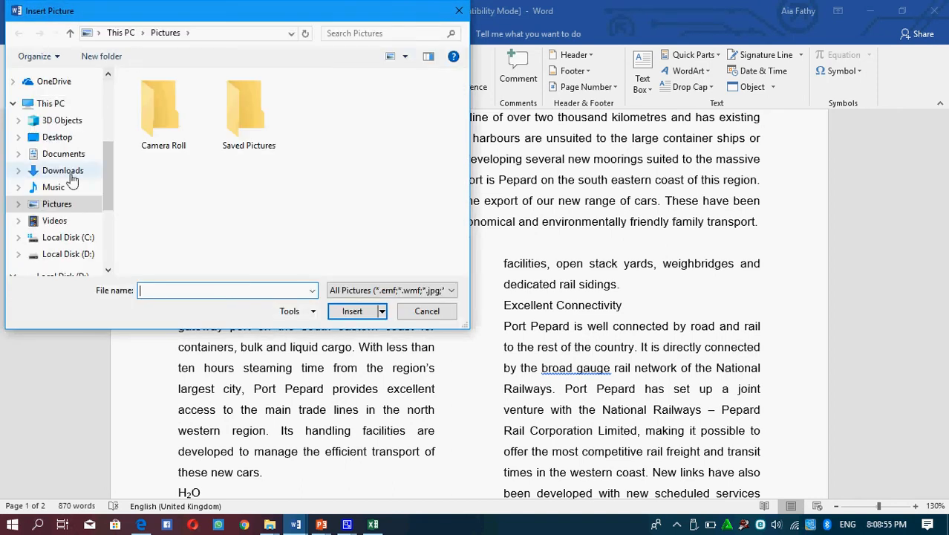
left_click(66, 138)
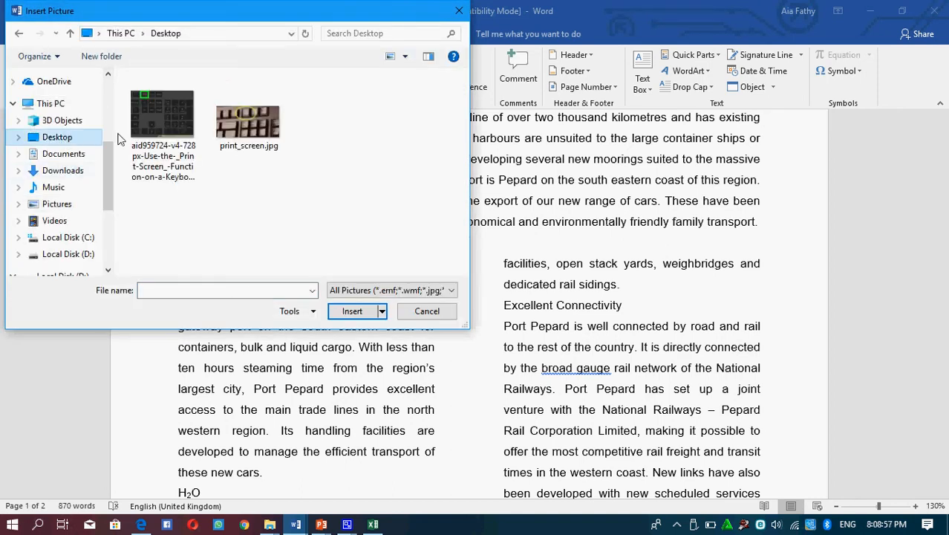
left_click(260, 118)
left_click(349, 310)
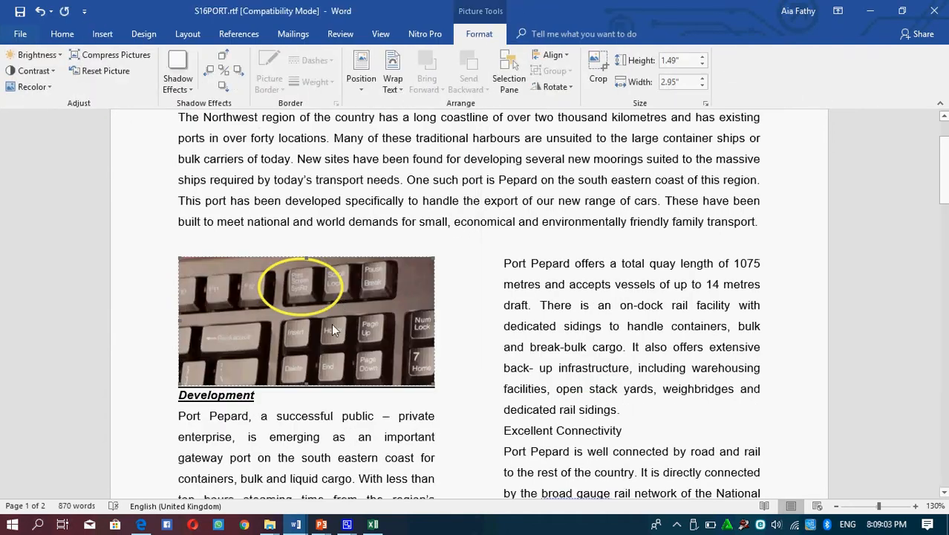
left_click(396, 89)
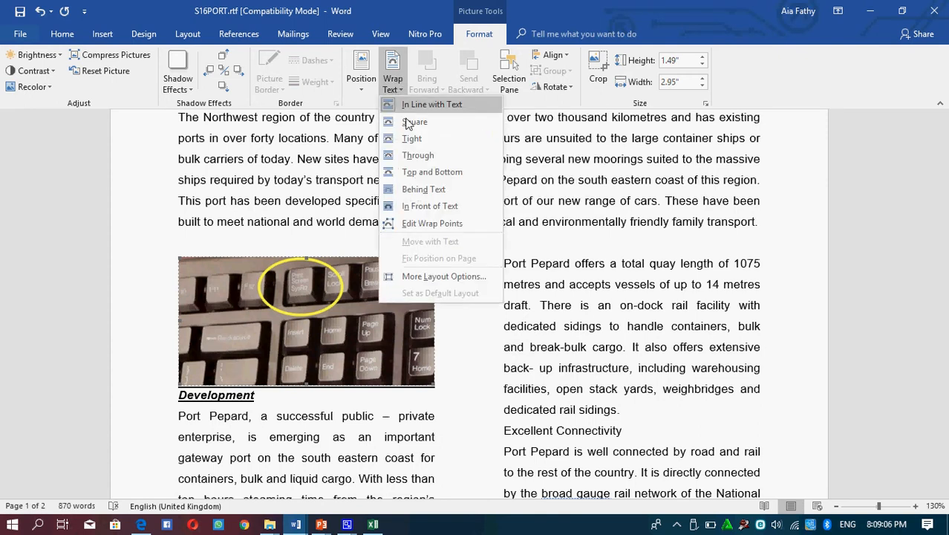
left_click(407, 123)
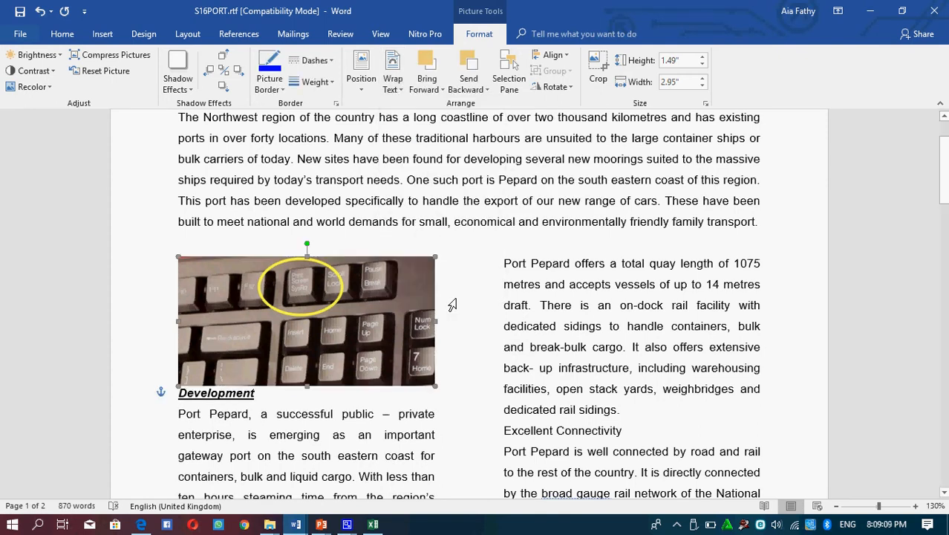
Step: Set the picture's width to 2 cm and move it to the start of the first paragraph under the "Development" heading
left_click(684, 84)
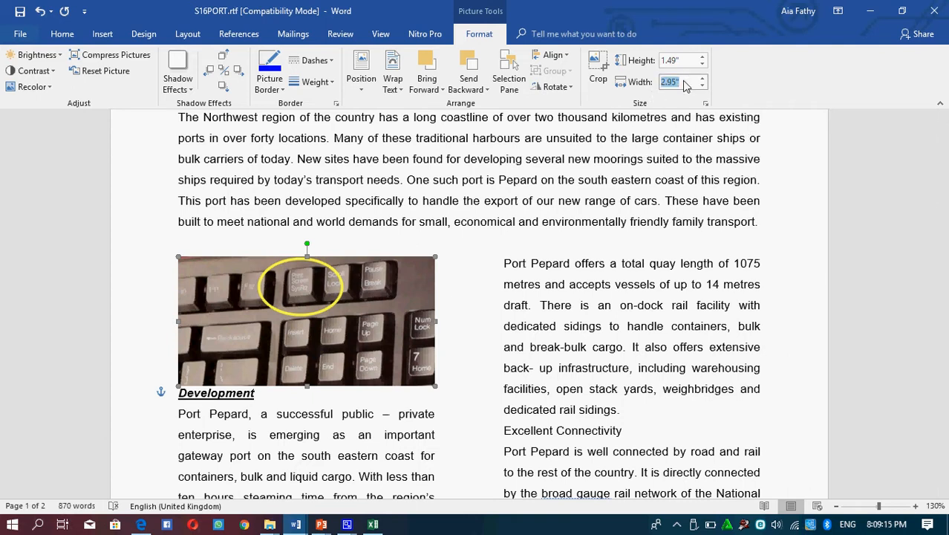
type("2cm")
key("Return")
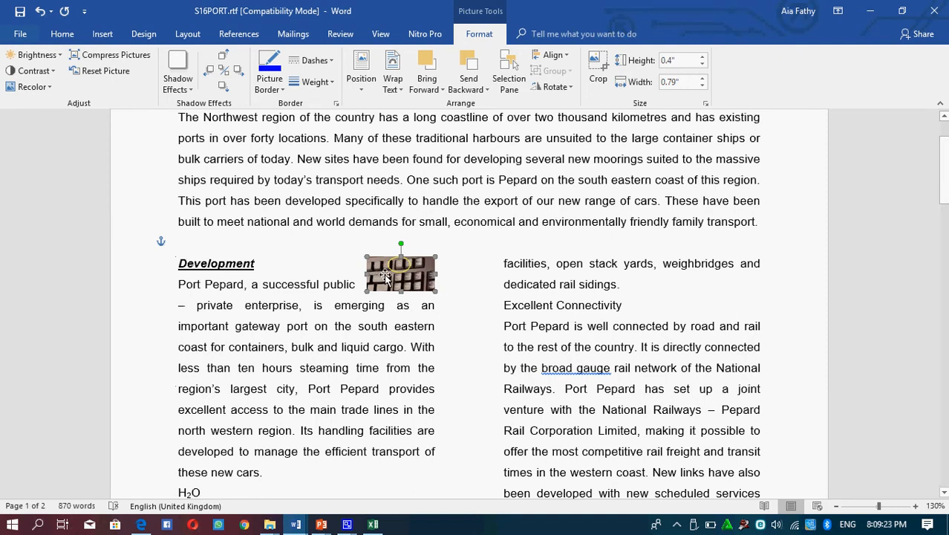
left_click_drag(384, 288, 189, 300)
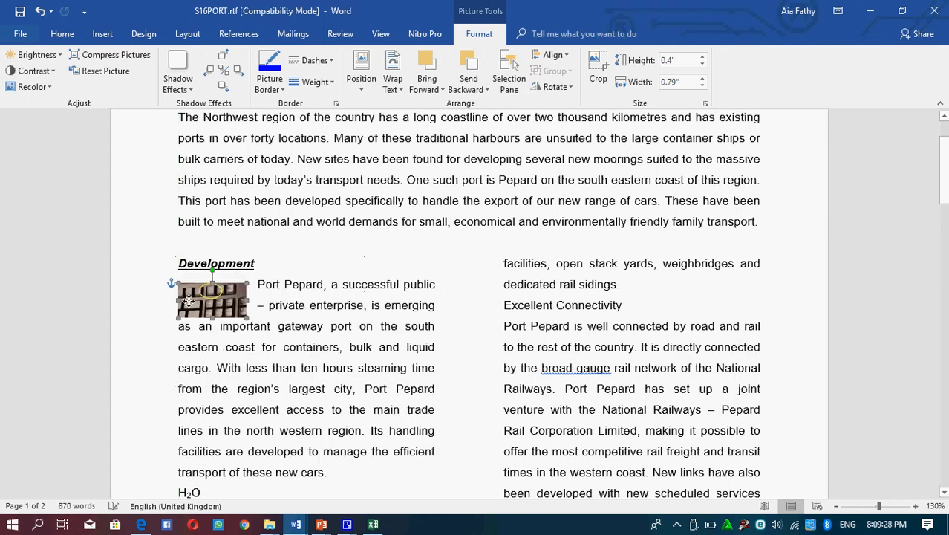
Step: Set the picture's height to 5 cm with its proportions still locked
left_click(682, 62)
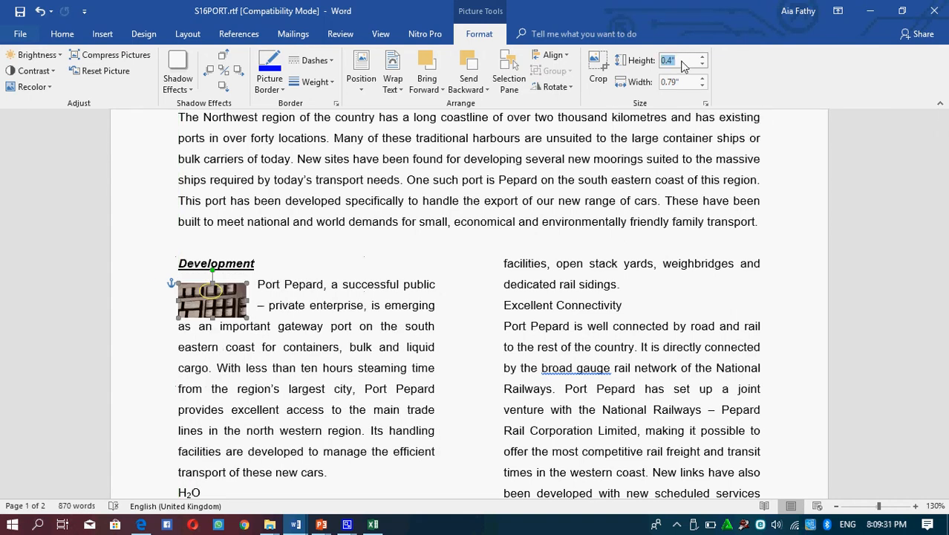
type("5 cm")
key("Return")
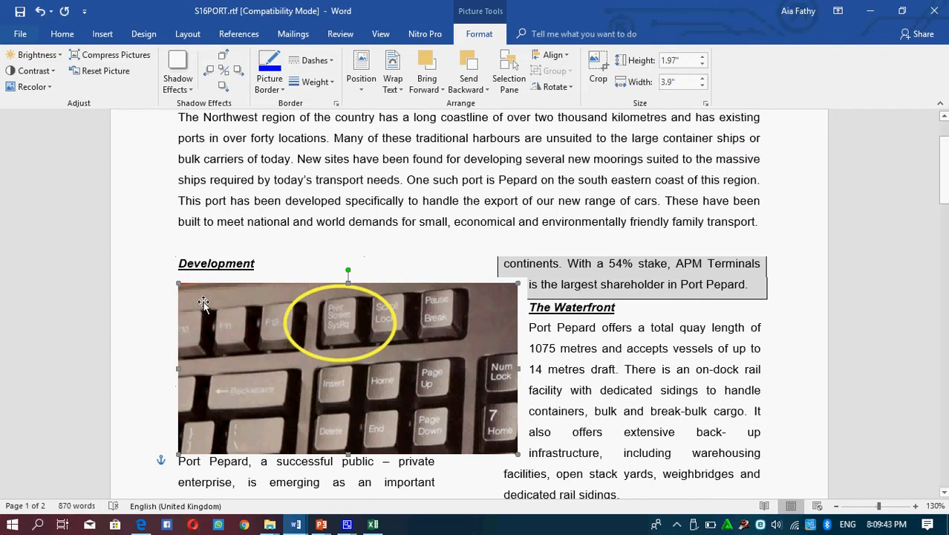
right_click(340, 325)
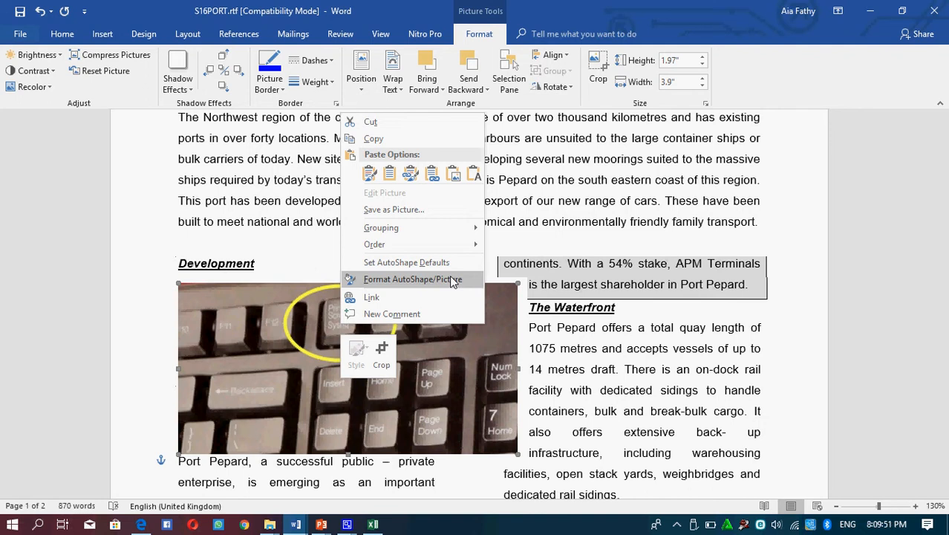
left_click(299, 389)
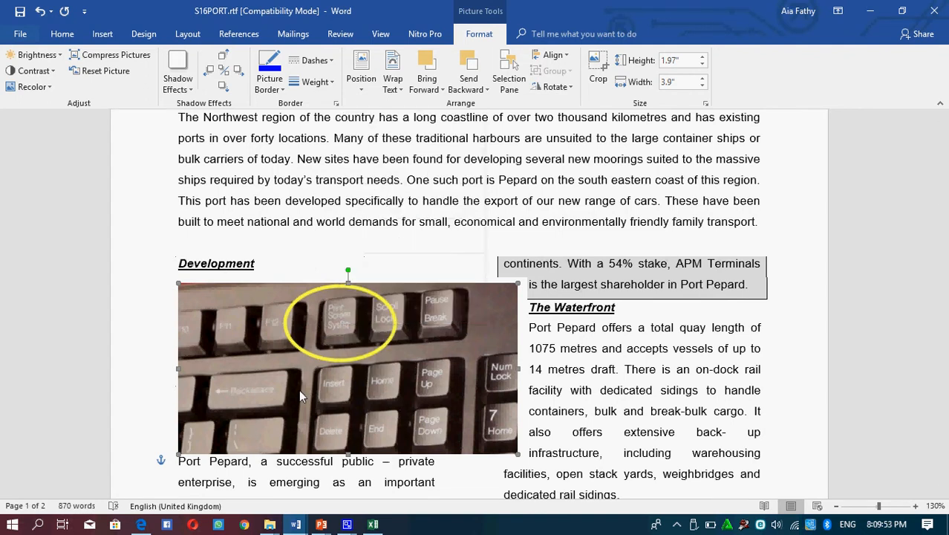
Step: Reduce the picture's height to 3 cm
left_click(689, 65)
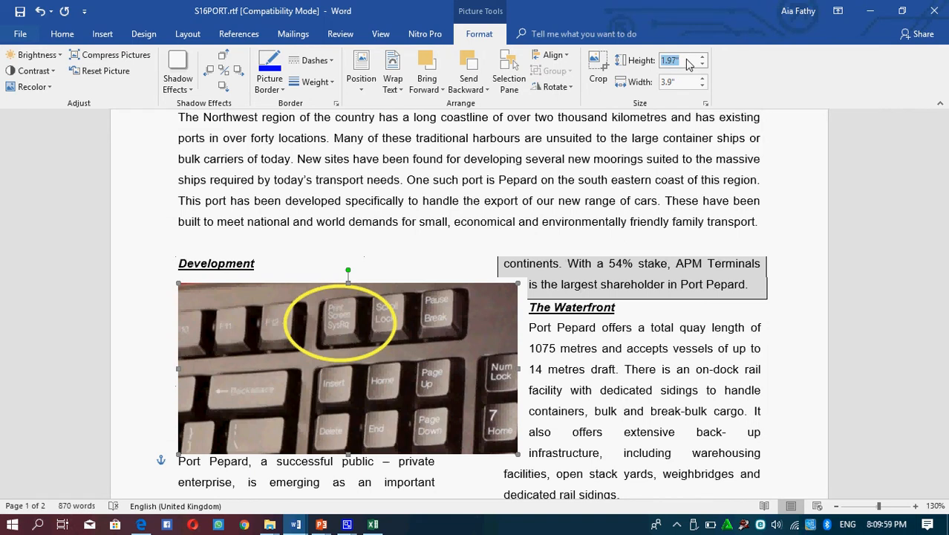
type("3 cm")
key("Return")
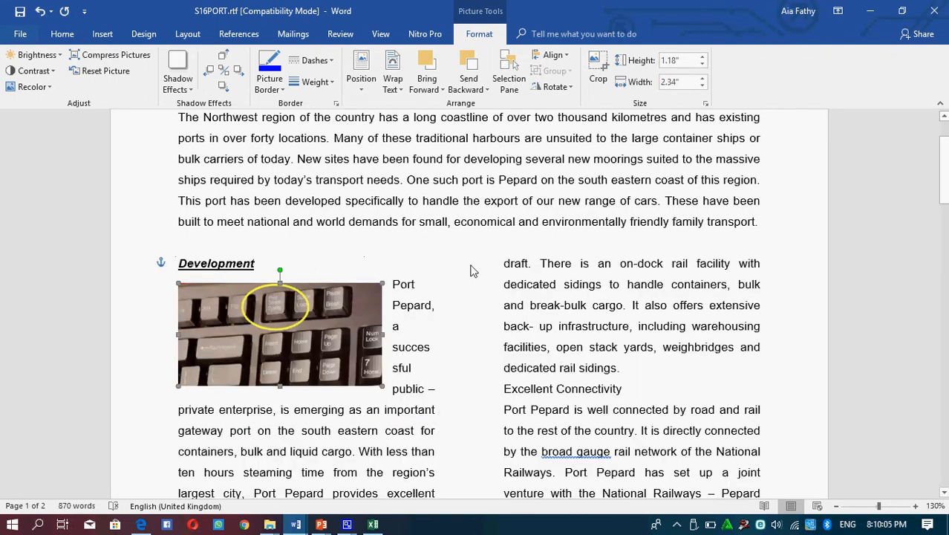
Step: In the picture's size formatting, switch its height to relative sizing based on the Margin
right_click(306, 311)
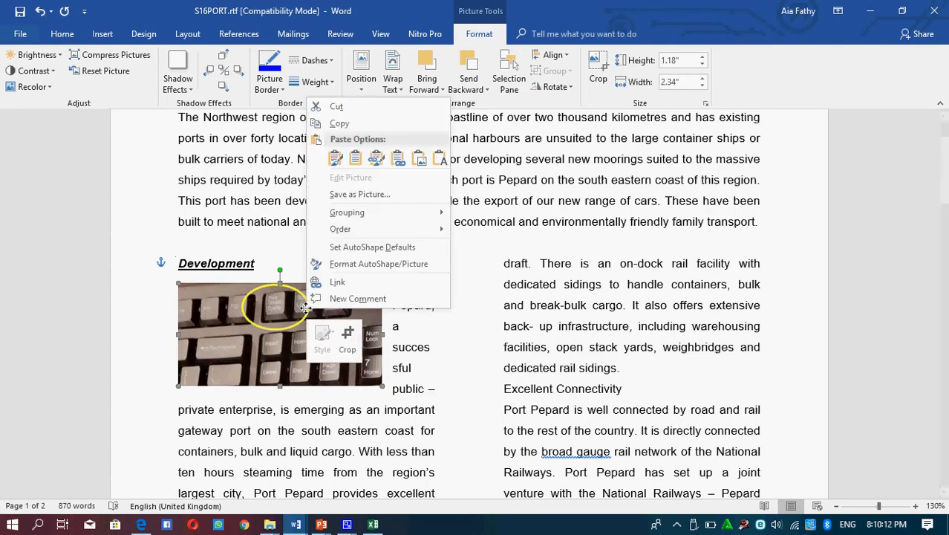
left_click(235, 331)
right_click(236, 334)
left_click(237, 338)
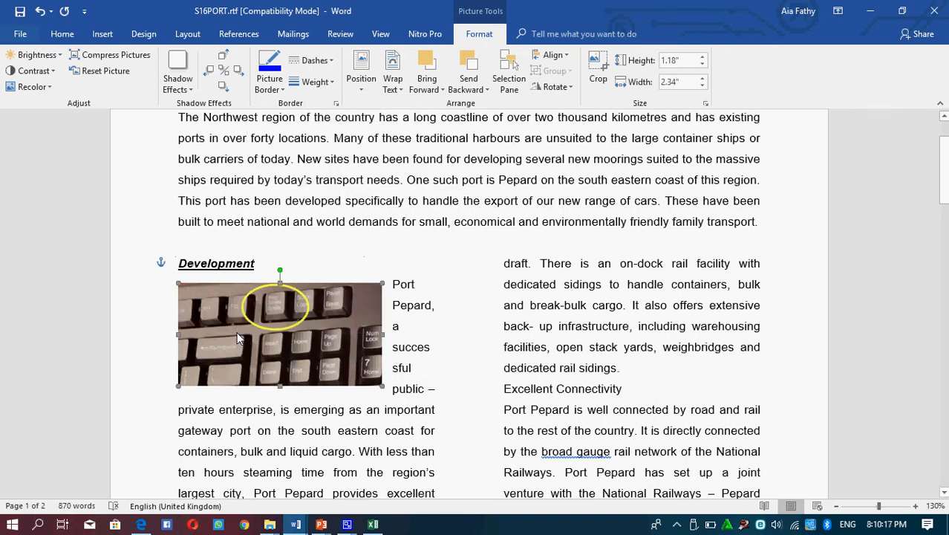
right_click(237, 338)
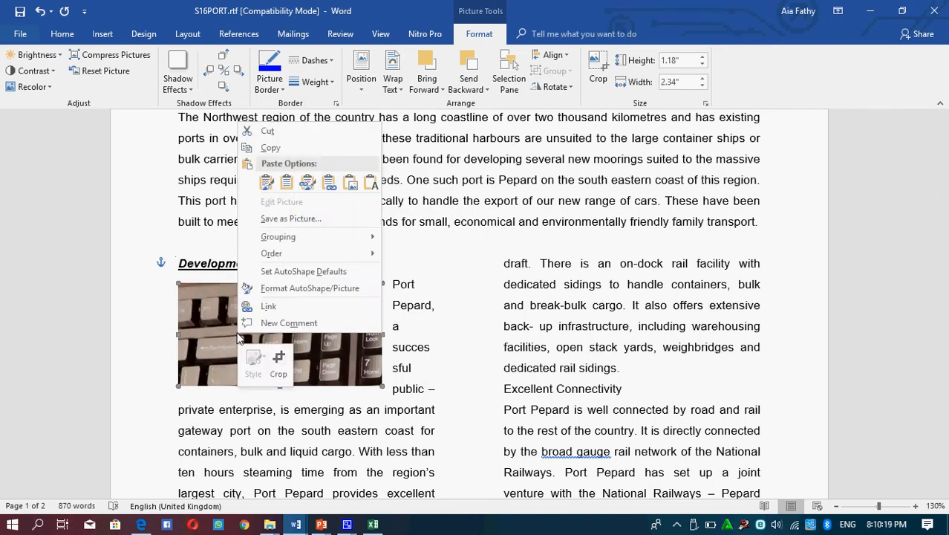
left_click(317, 294)
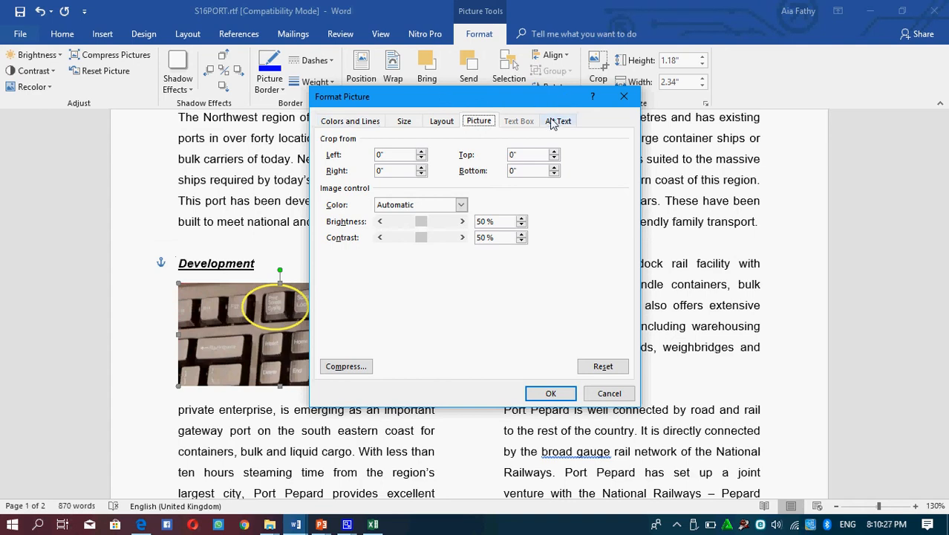
left_click(404, 121)
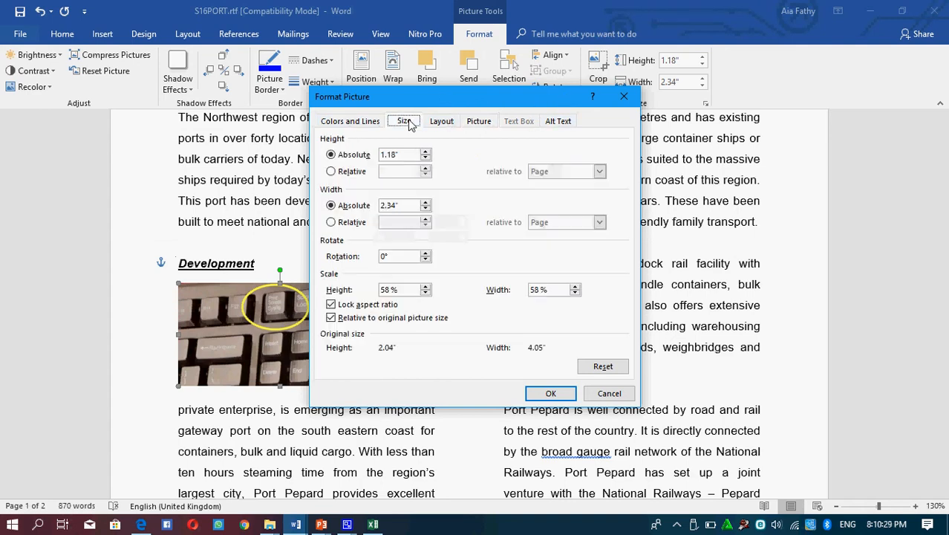
left_click(333, 175)
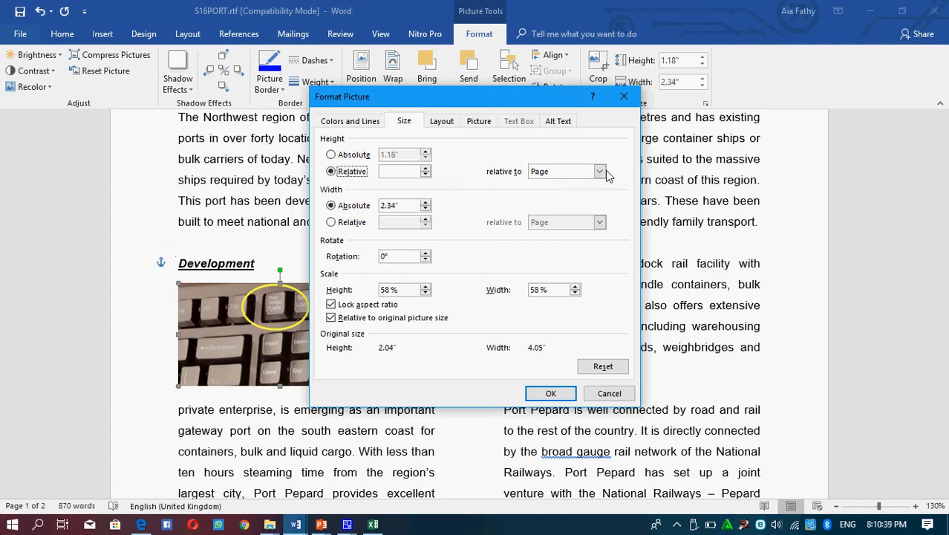
left_click(599, 171)
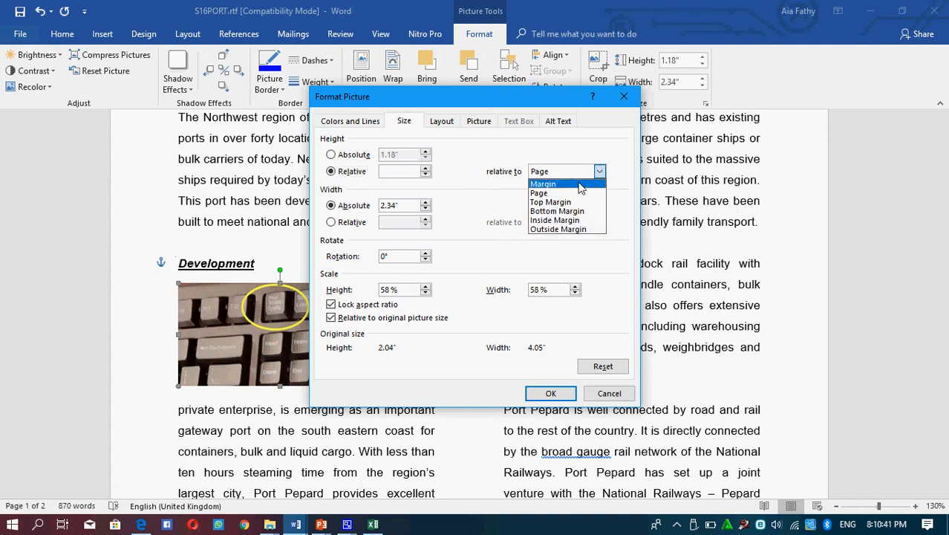
left_click(542, 184)
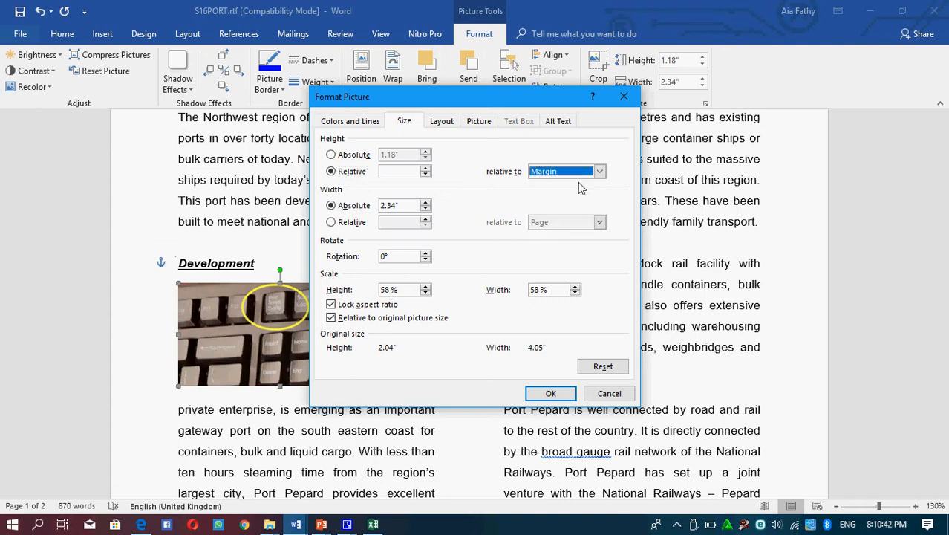
Step: Make the picture's width relative to the Margin, turn off Lock aspect ratio, and apply the formatting
left_click(331, 224)
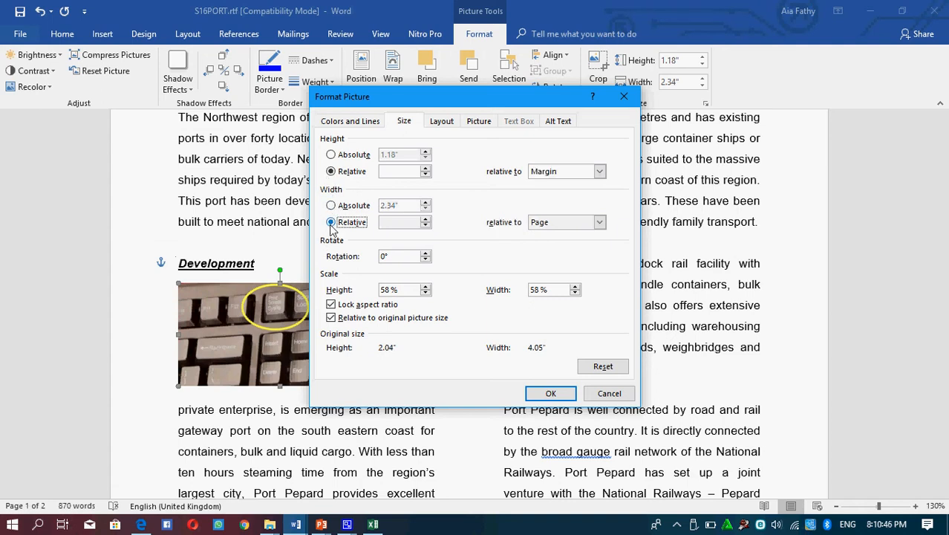
left_click(600, 223)
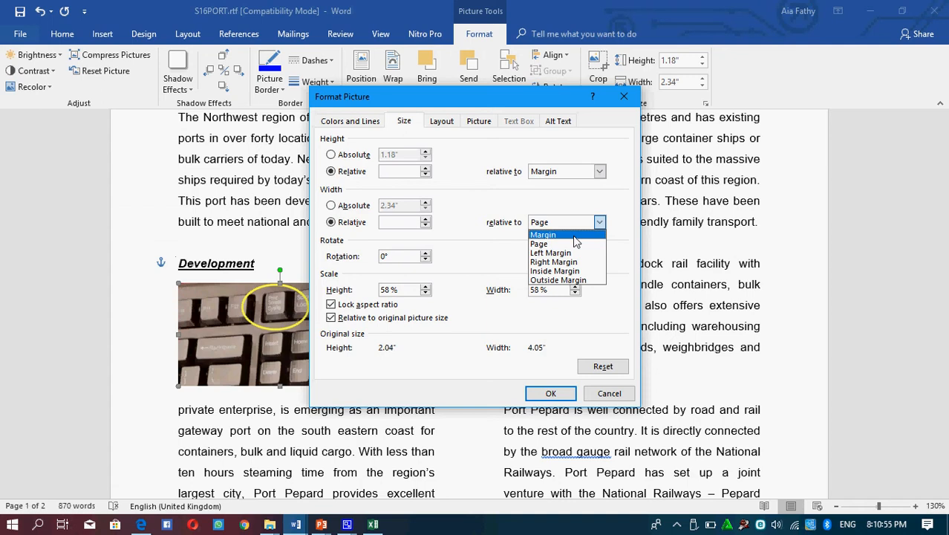
left_click(572, 236)
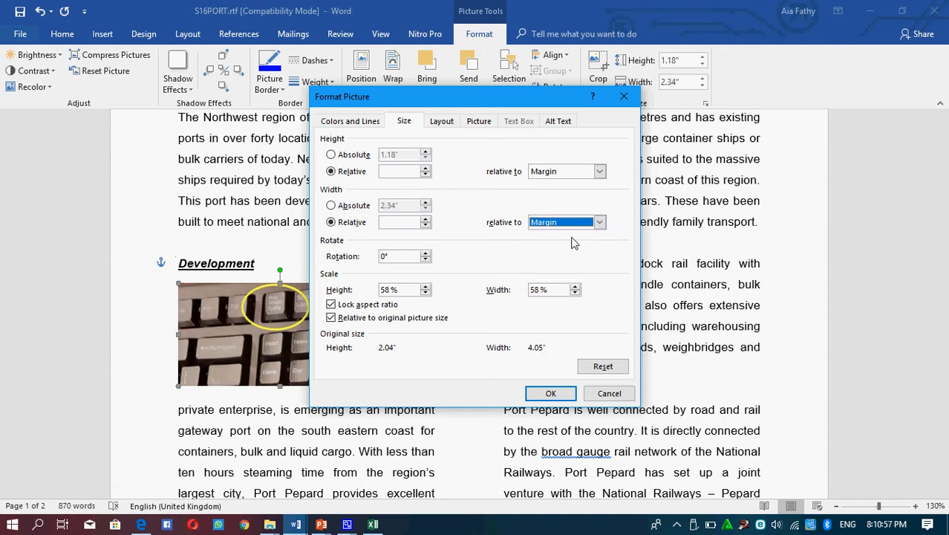
left_click(331, 305)
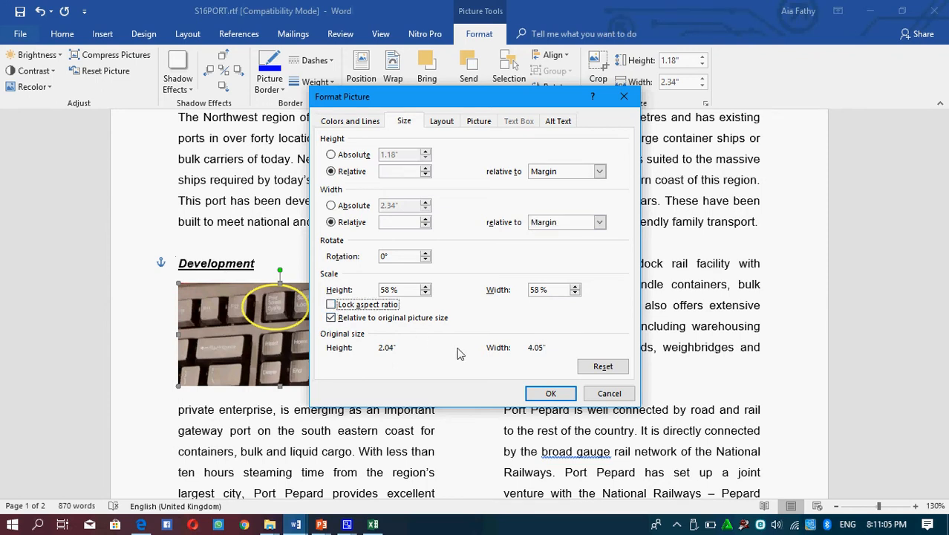
left_click(548, 392)
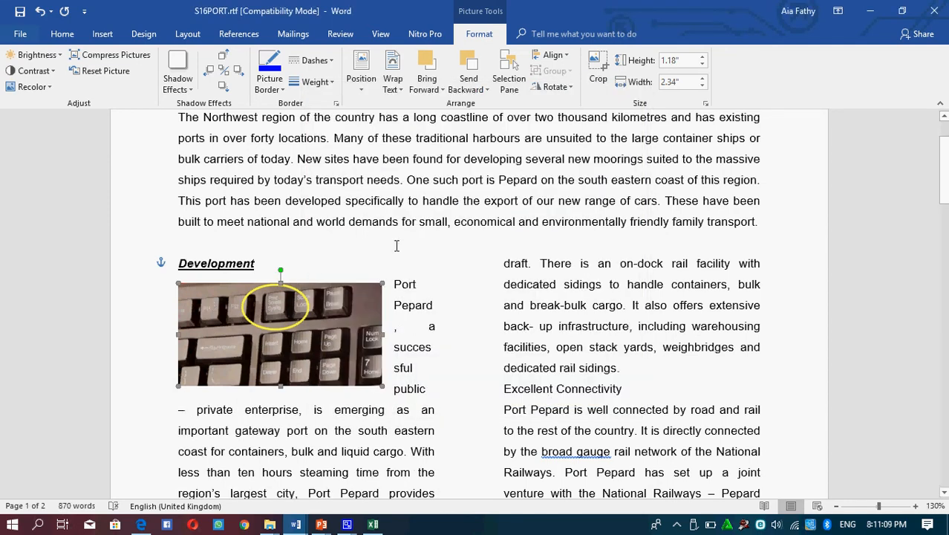
Step: Set the unlocked picture's height to 5 cm
left_click(689, 61)
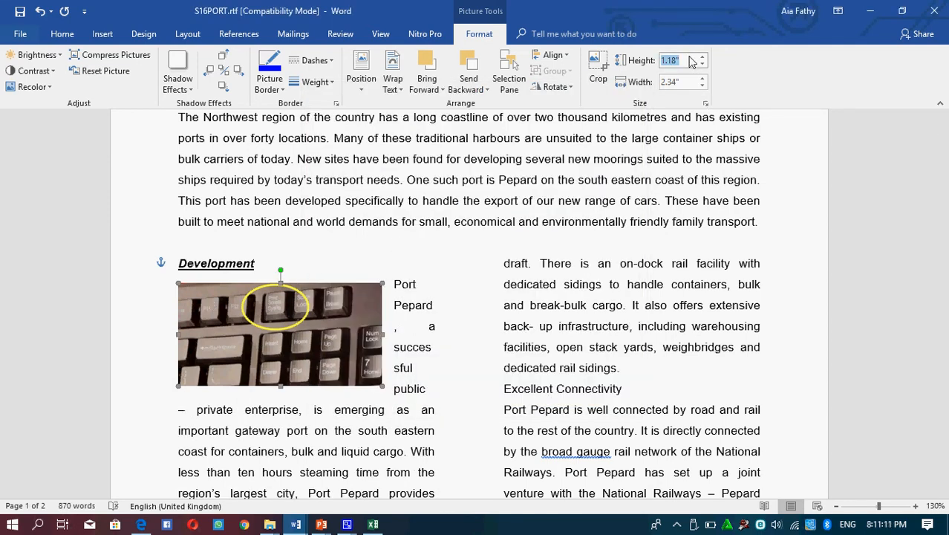
type("5 cmm")
key("BackSpace")
key("Return")
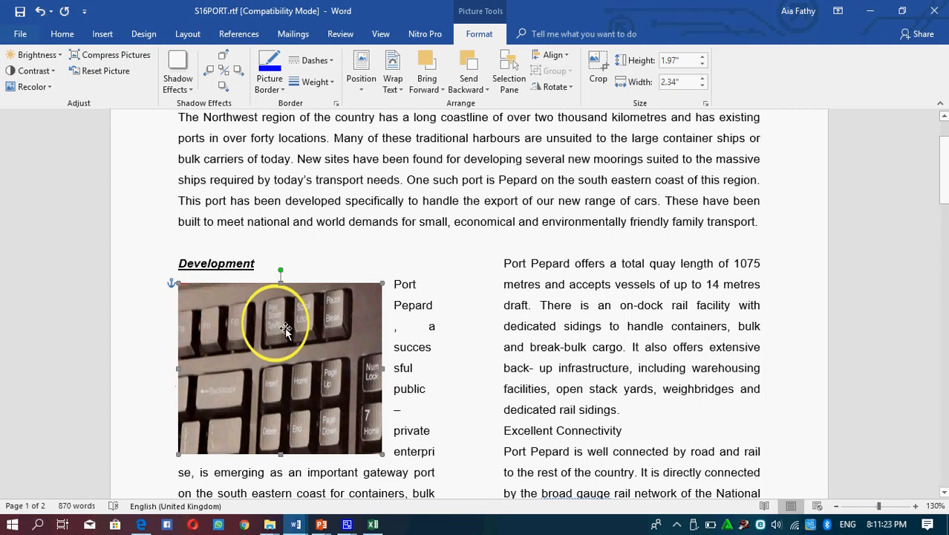
Step: Set the picture's width to 1 cm and stretch its right edge outward to a width of about 2.02 inches
left_click(687, 84)
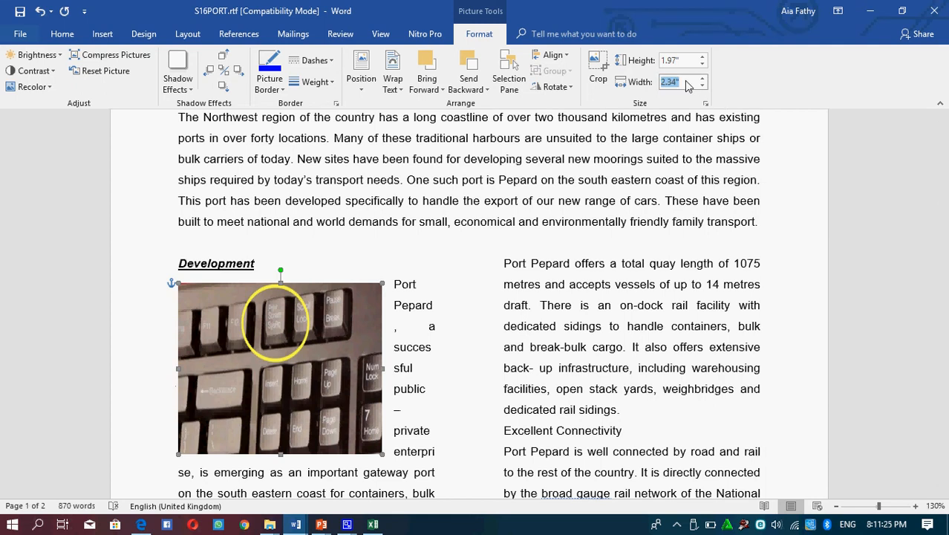
type("1cm")
key("Return")
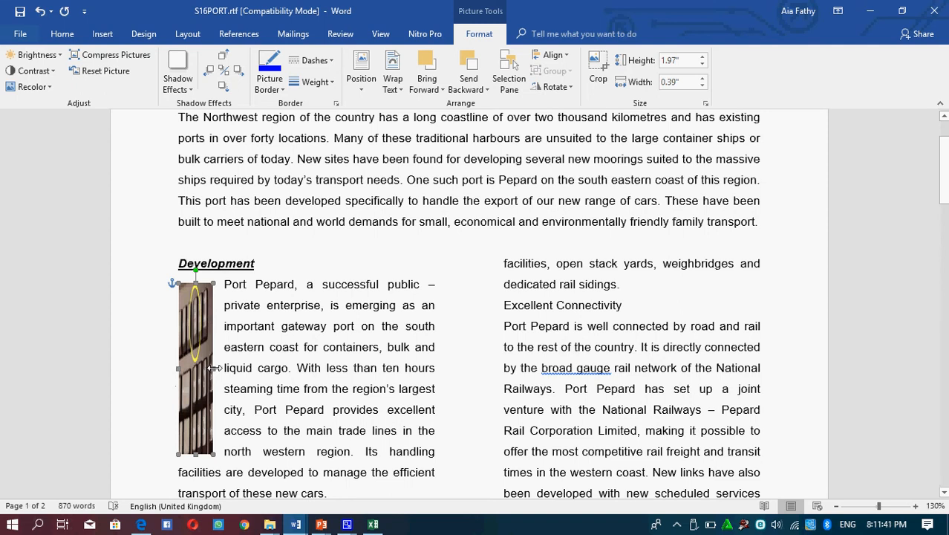
left_click_drag(214, 368, 355, 364)
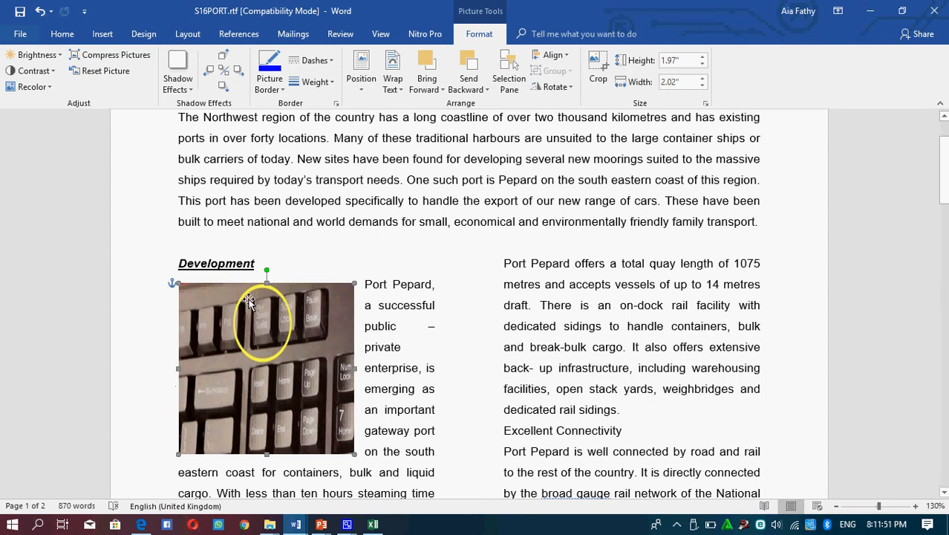
Step: Crop the keyboard picture to the circled Print Screen key, about 0.91 inches high and 0.43 inches wide
left_click(599, 73)
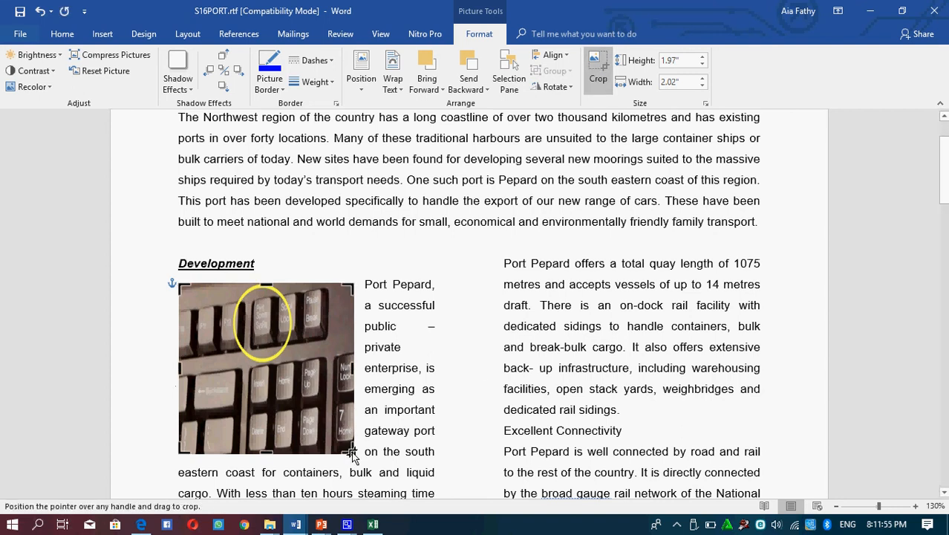
left_click_drag(351, 450, 283, 367)
left_click_drag(179, 284, 246, 289)
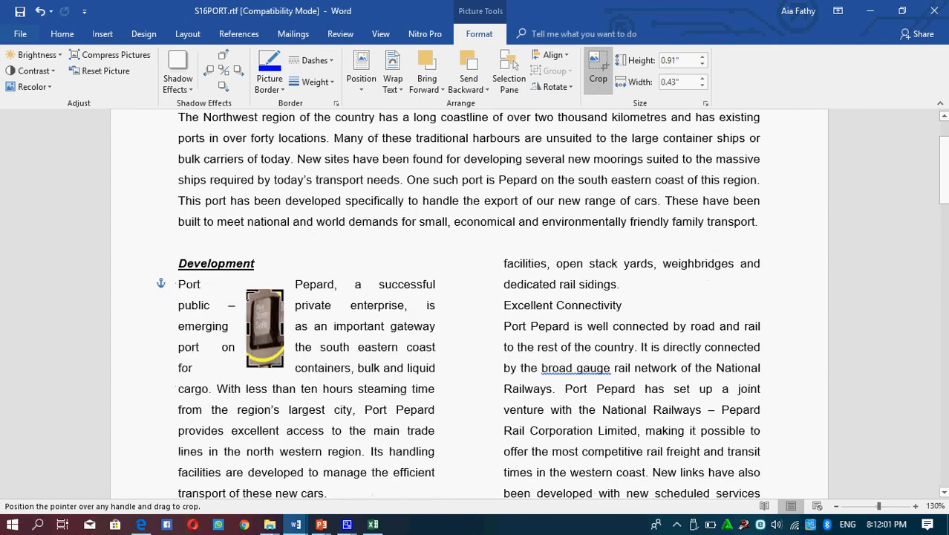
left_click(303, 306)
Step: Move the cropped picture to the left edge of the Development column and enlarge it to about 1.47 by 1.26 inches
left_click(257, 324)
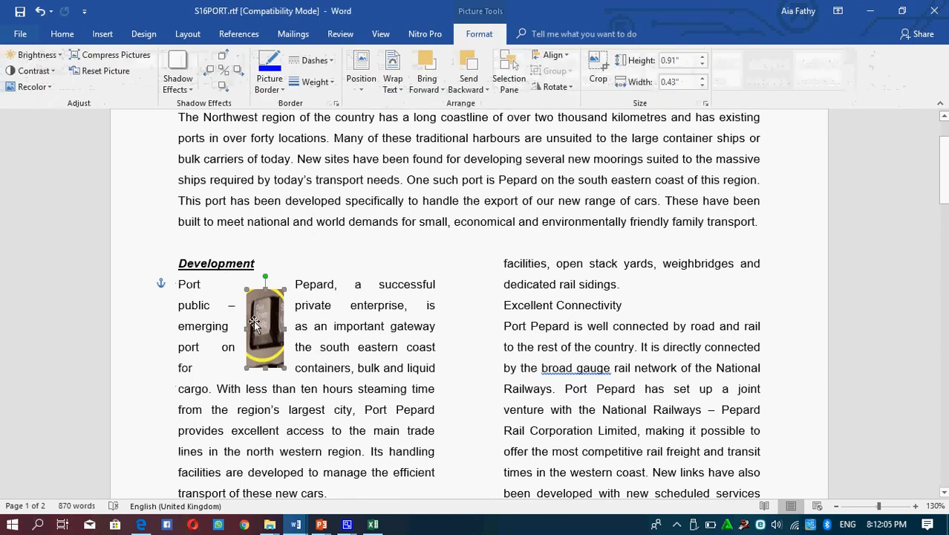
left_click_drag(255, 324, 289, 320)
left_click_drag(232, 361, 235, 410)
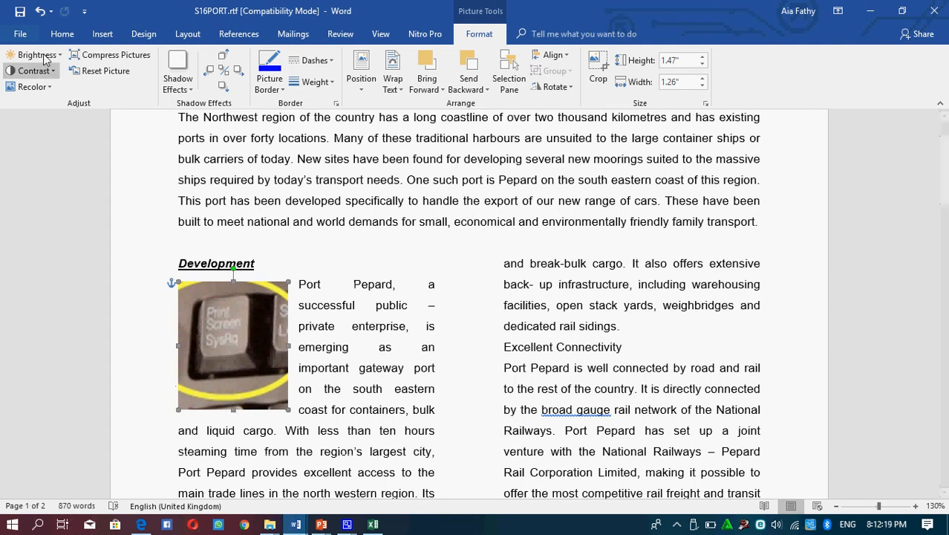
Step: Draw a rectangle shape over the second text column, about 1.69 inches high and 2.18 inches wide
left_click(98, 36)
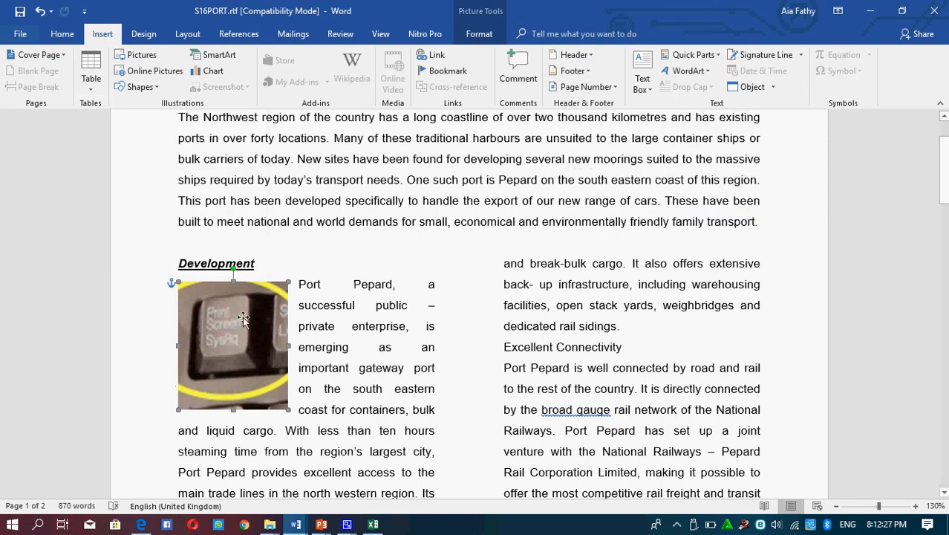
left_click(136, 87)
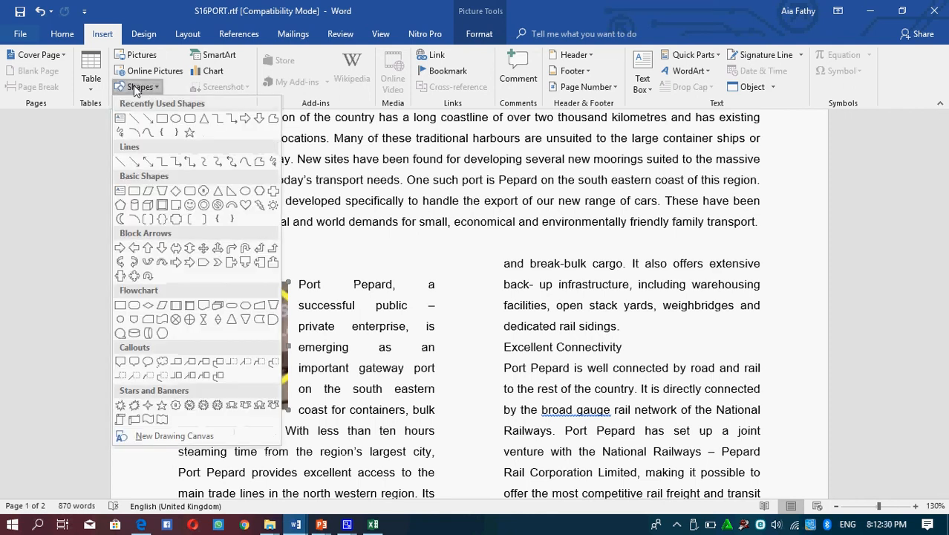
left_click(164, 119)
left_click_drag(511, 255, 702, 402)
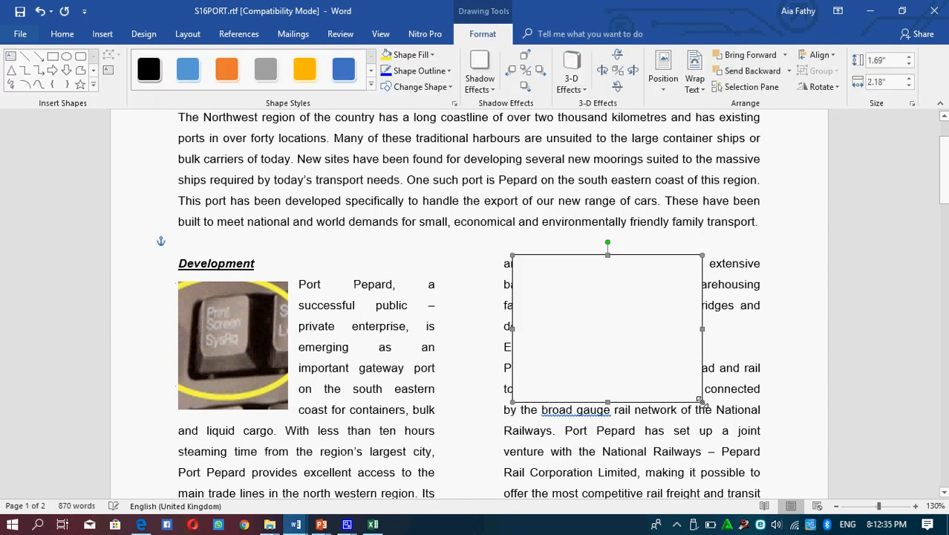
Step: Fill the rectangle with the lightest orange theme color and give it a standard red outline
left_click(429, 55)
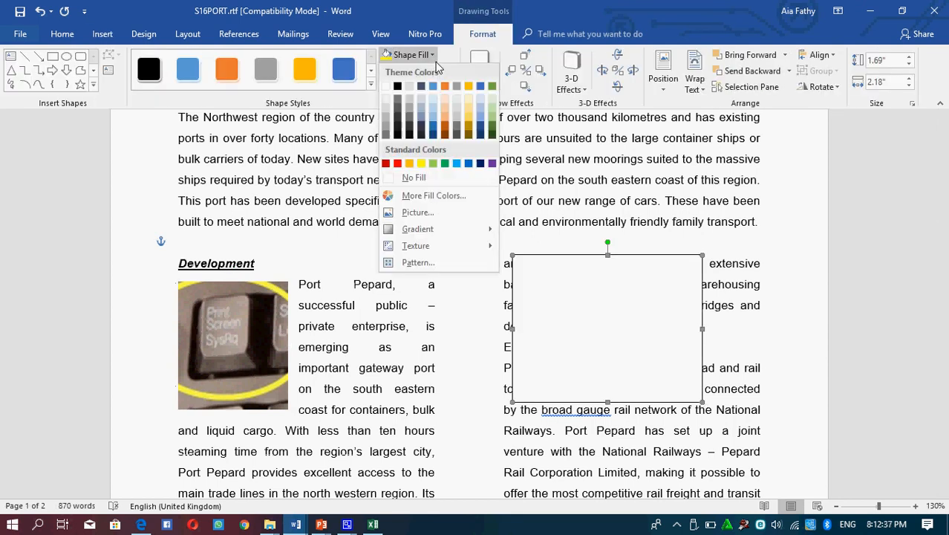
left_click(445, 104)
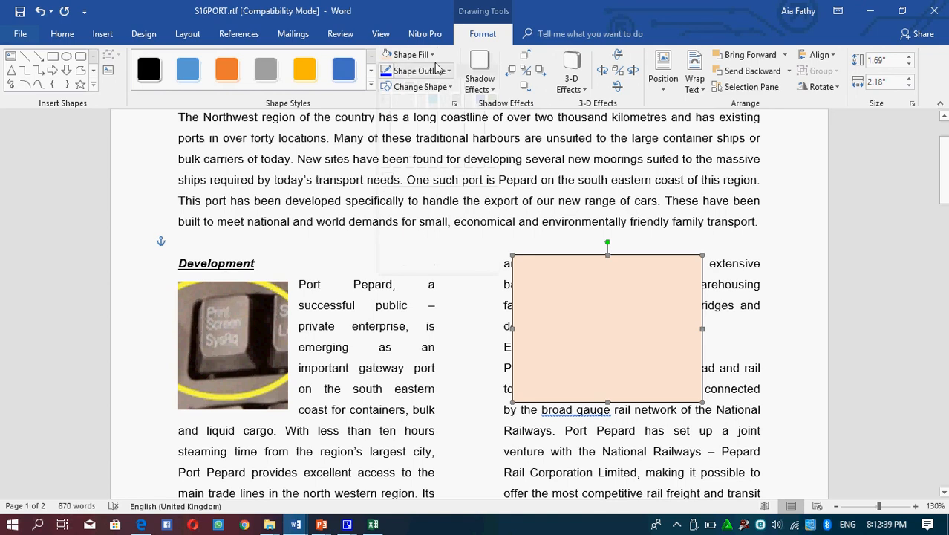
left_click(419, 70)
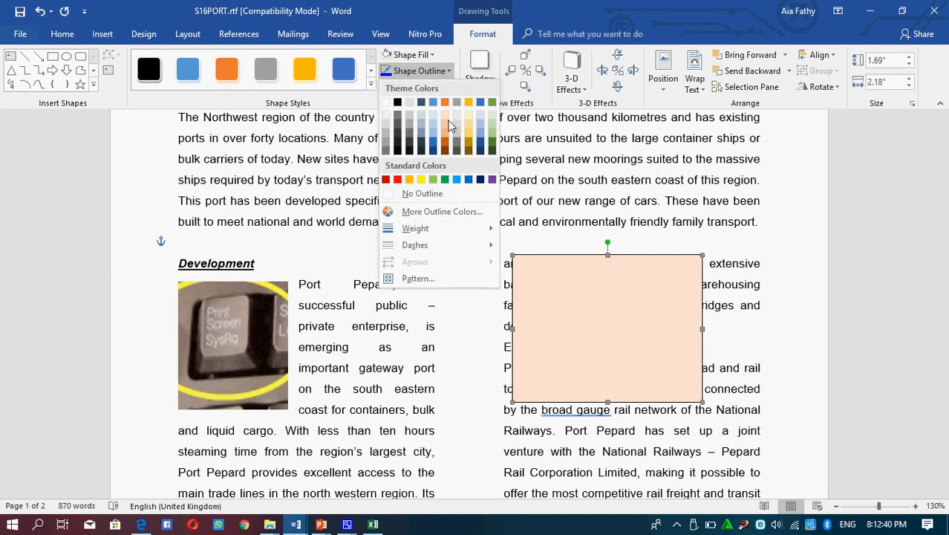
left_click(398, 180)
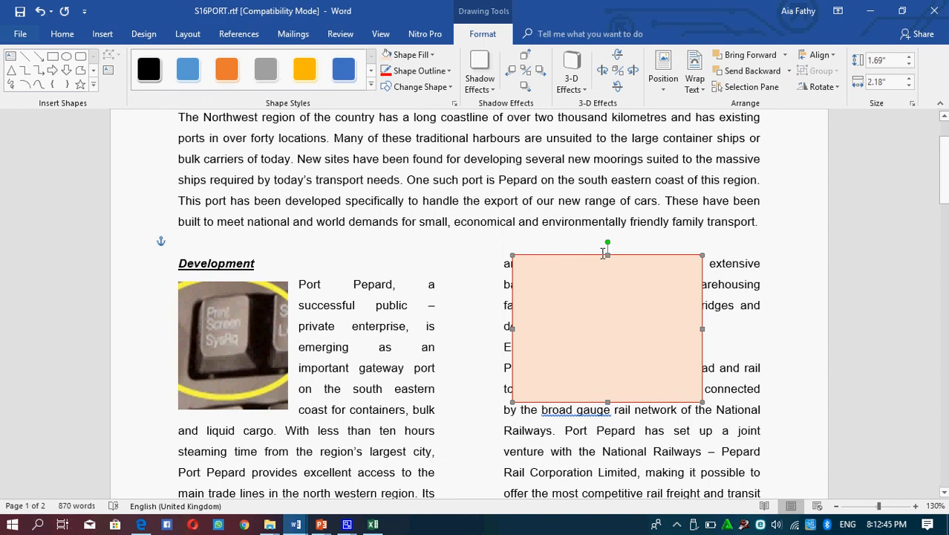
Step: Add the sample text "Ejfidsjfkldjfkldgjv;oidfngvof dnbkv" inside the rectangle
right_click(565, 289)
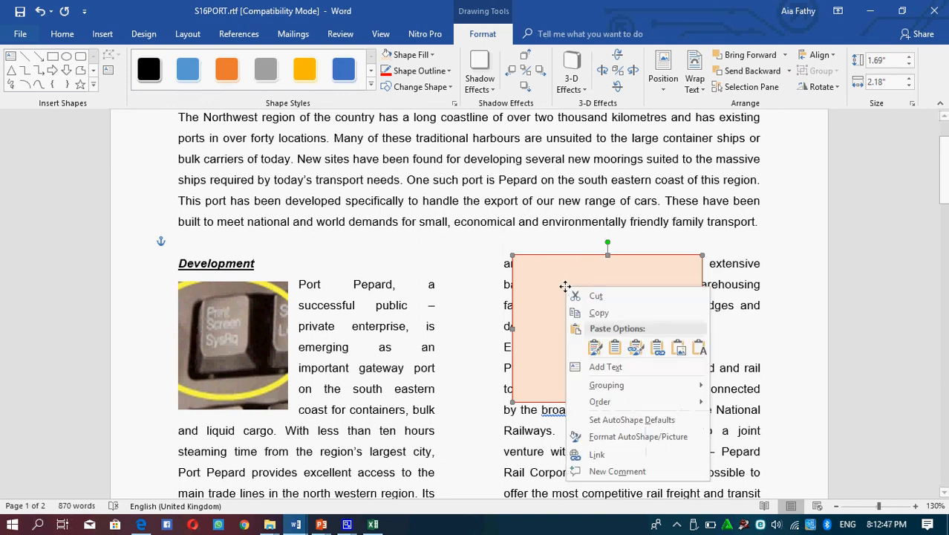
left_click(595, 369)
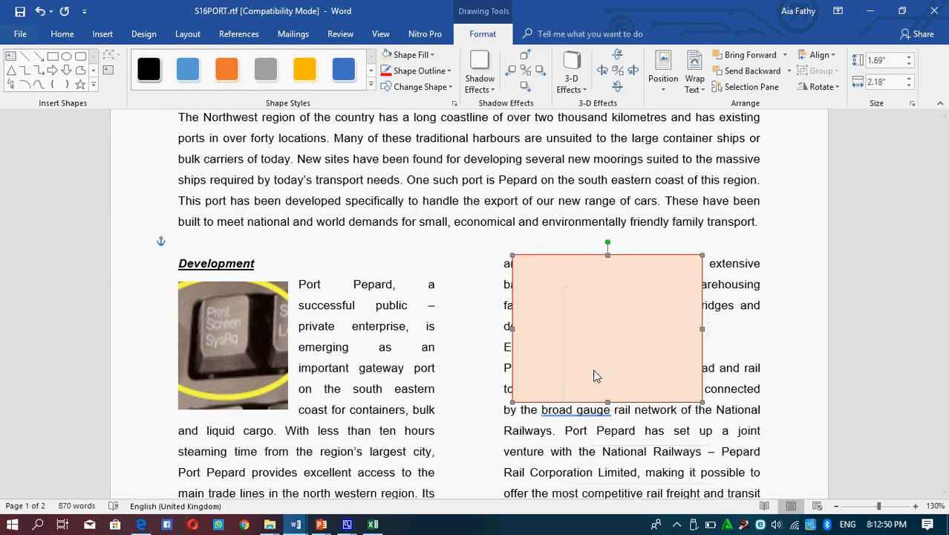
type("ejfidsjfkldjfkldgjv;oidfngvof dnbkv")
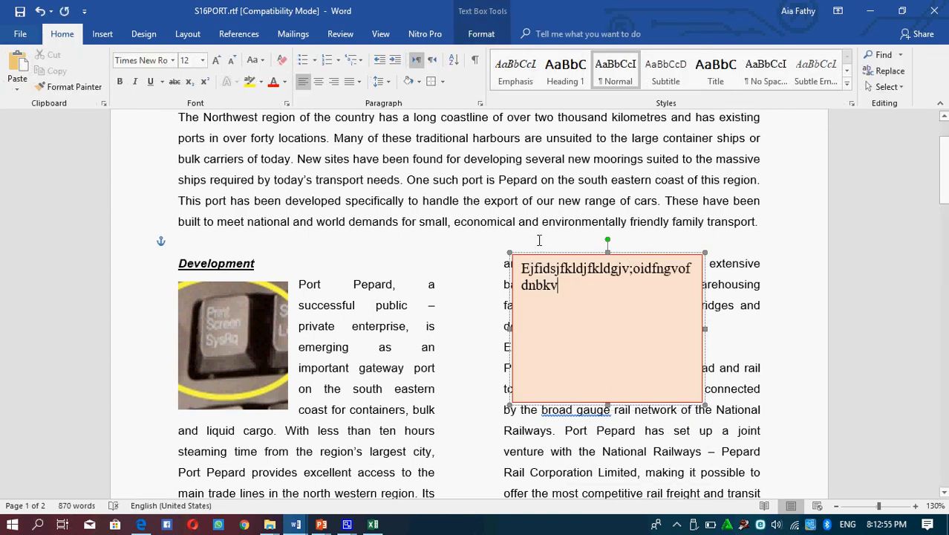
Step: Delete the rectangle together with its sample text
left_click(544, 256)
key("Delete")
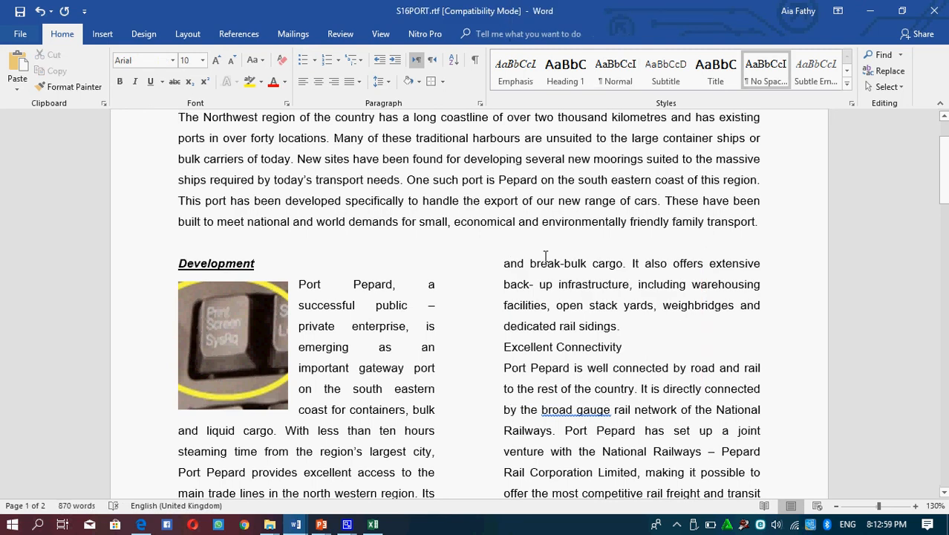
key("alt+Tab")
key("alt+Tab")
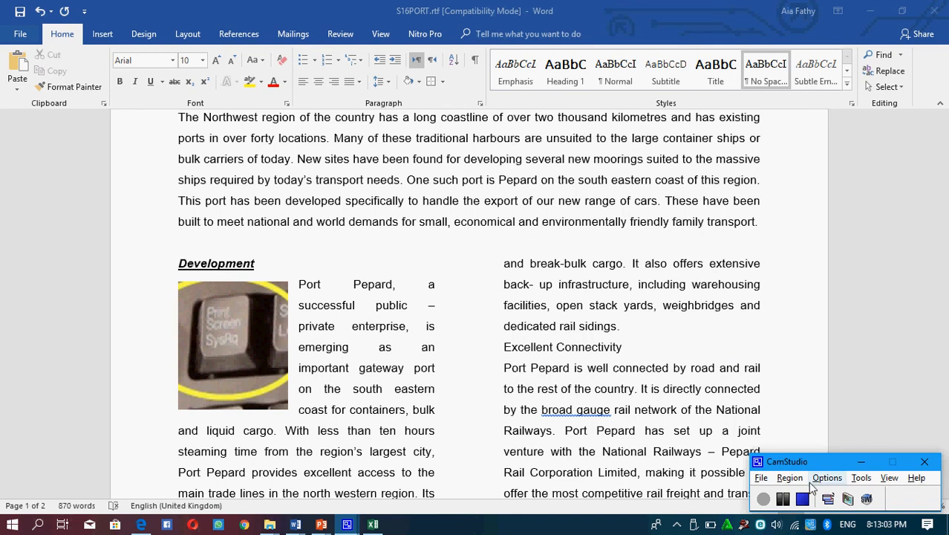
left_click(803, 499)
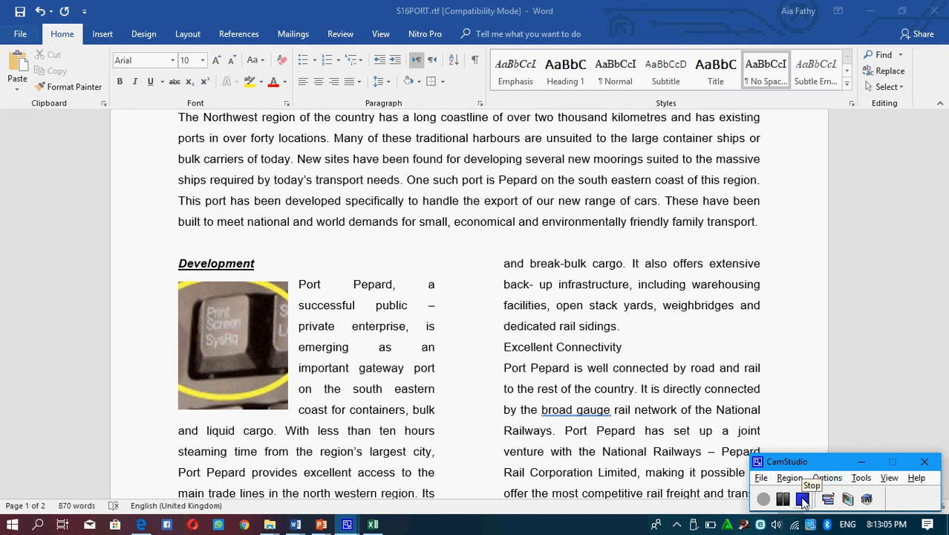